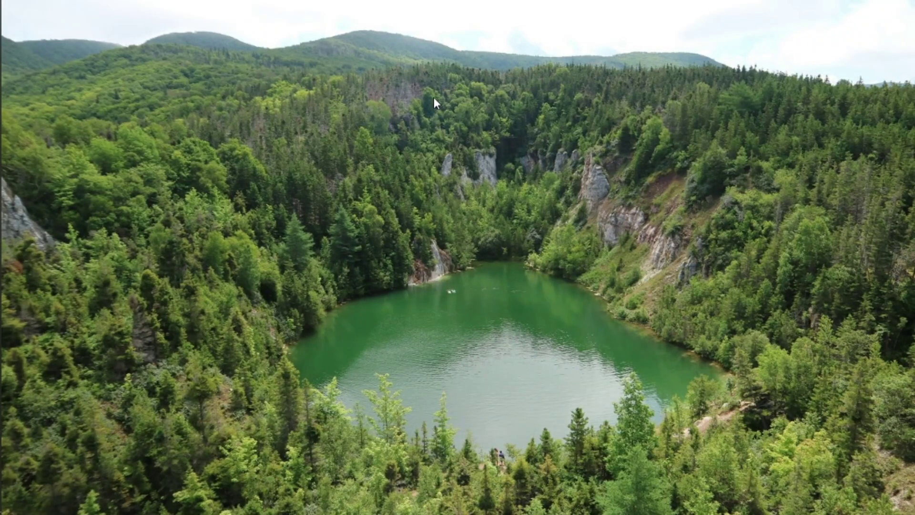
Open Chrome and go to the Minecraft Forge downloads site, files.minecraftforge.net.
{"action": "mouse_move", "coordinate": [1, 111]}
{"action": "left_click", "coordinate": [2, 136]}
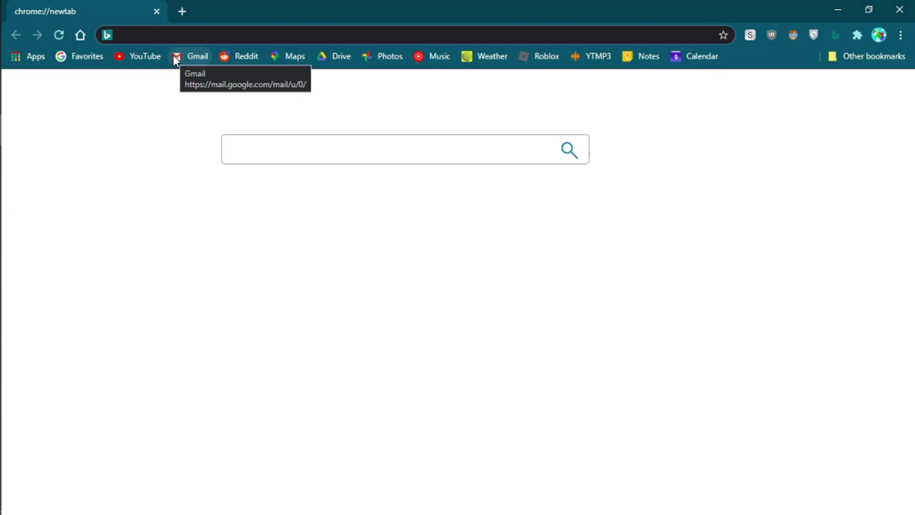
{"action": "type", "text": "fi"}
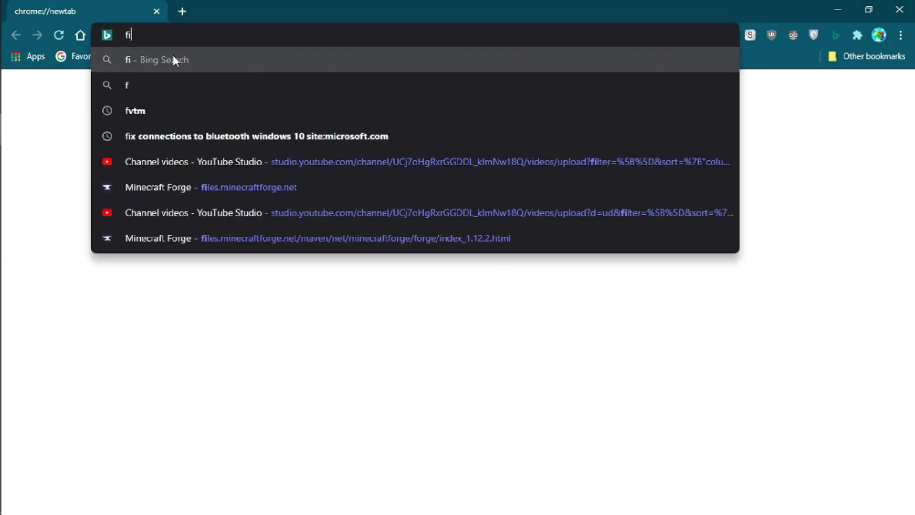
{"action": "type", "text": "les.minecraftforge.com"}
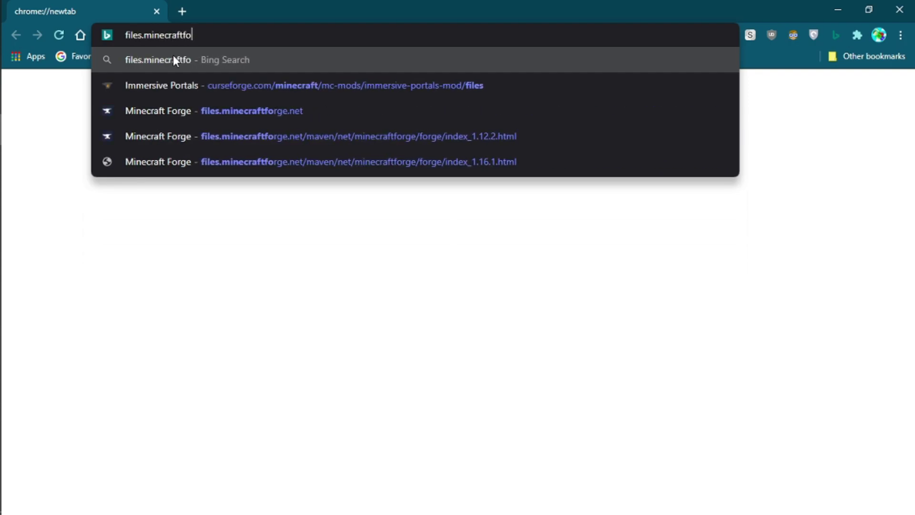
{"action": "key", "text": "Return"}
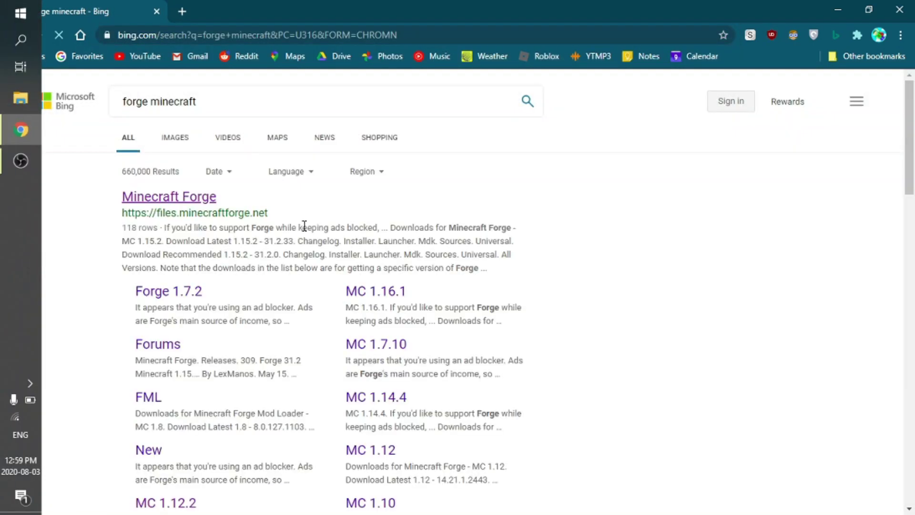
{"action": "left_click", "coordinate": [176, 193]}
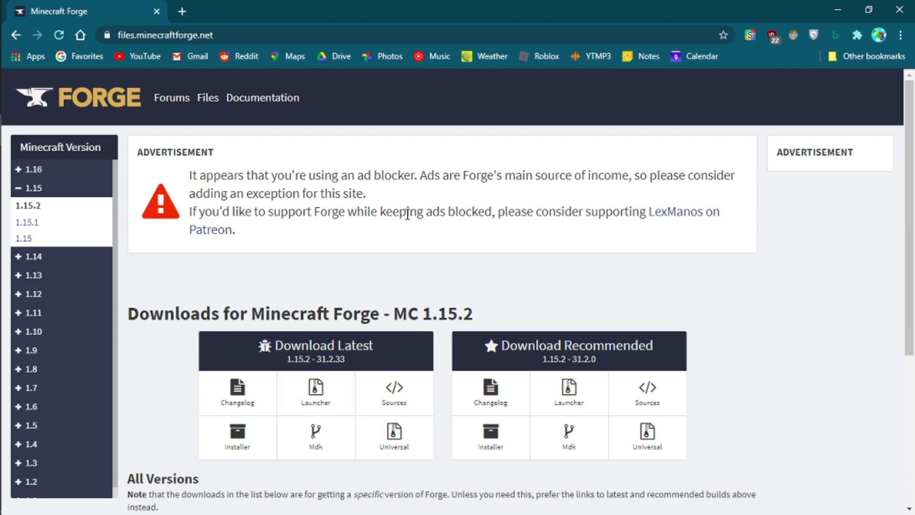
Open the Forge page for Minecraft 1.12.2 and download the latest installer, skipping the advertisement page.
{"action": "left_click", "coordinate": [59, 299]}
{"action": "left_click", "coordinate": [57, 312]}
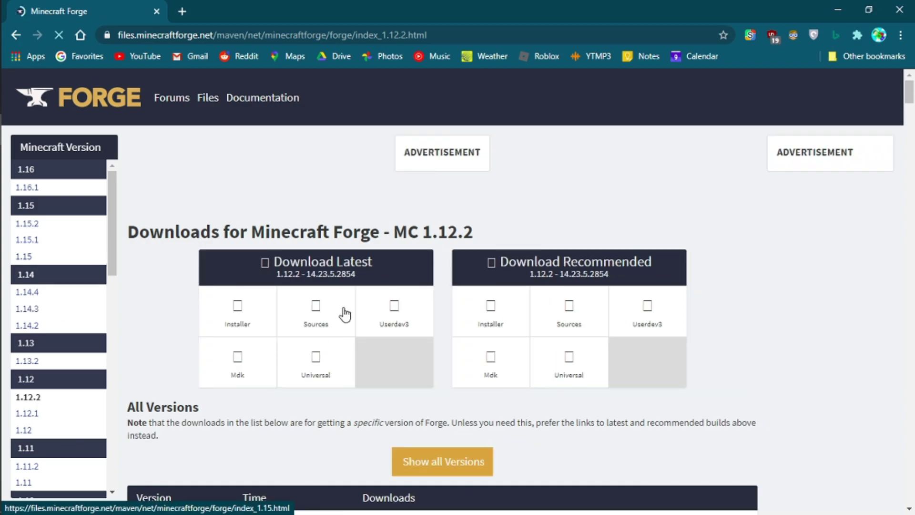
{"action": "scroll", "coordinate": [334, 245], "scroll_direction": "down", "scroll_amount": 3}
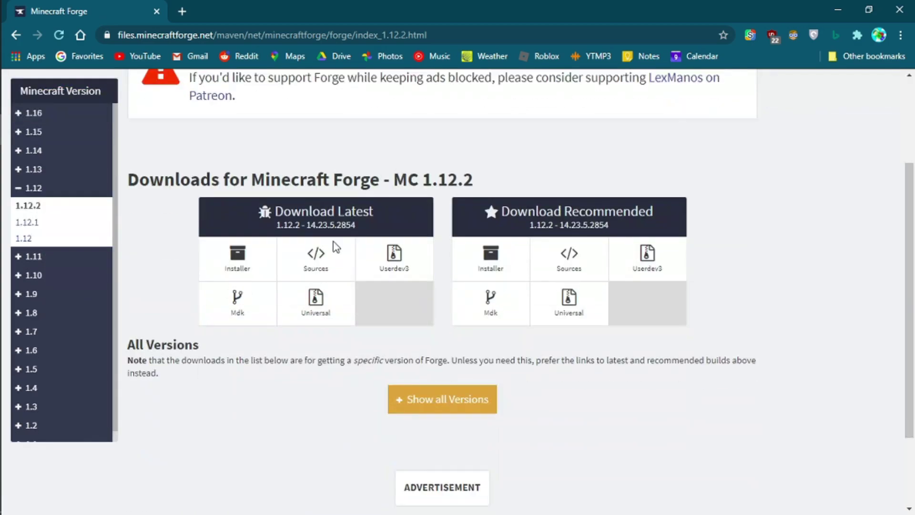
{"action": "scroll", "coordinate": [386, 224], "scroll_direction": "up", "scroll_amount": 3}
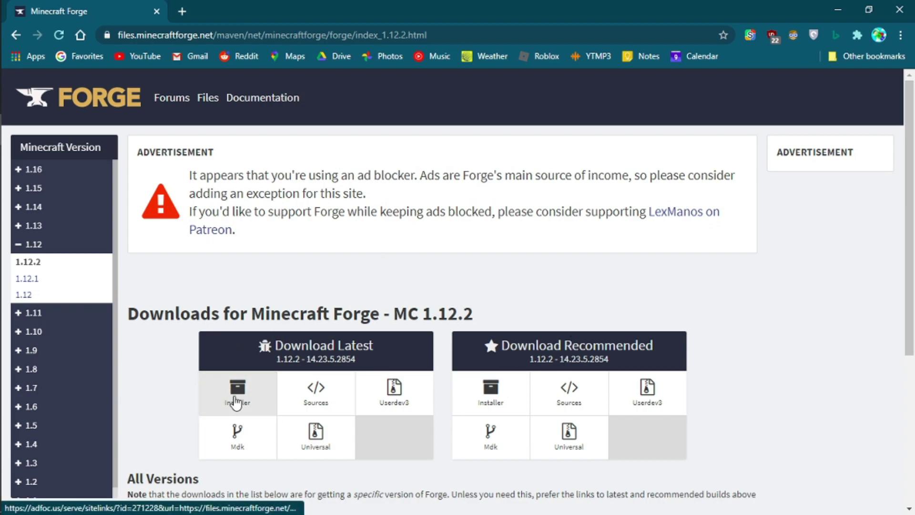
{"action": "left_click", "coordinate": [237, 398]}
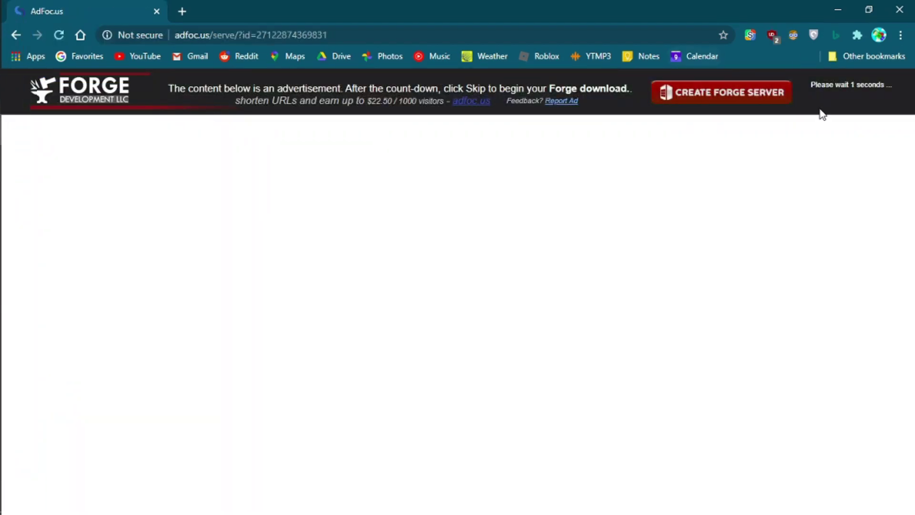
{"action": "left_click", "coordinate": [863, 92]}
Show the full downloads list and cancel the duplicate Forge 1.12.2 installer download.
{"action": "left_click", "coordinate": [866, 498]}
{"action": "left_click", "coordinate": [157, 11]}
{"action": "left_click", "coordinate": [378, 237]}
{"action": "left_click", "coordinate": [530, 119]}
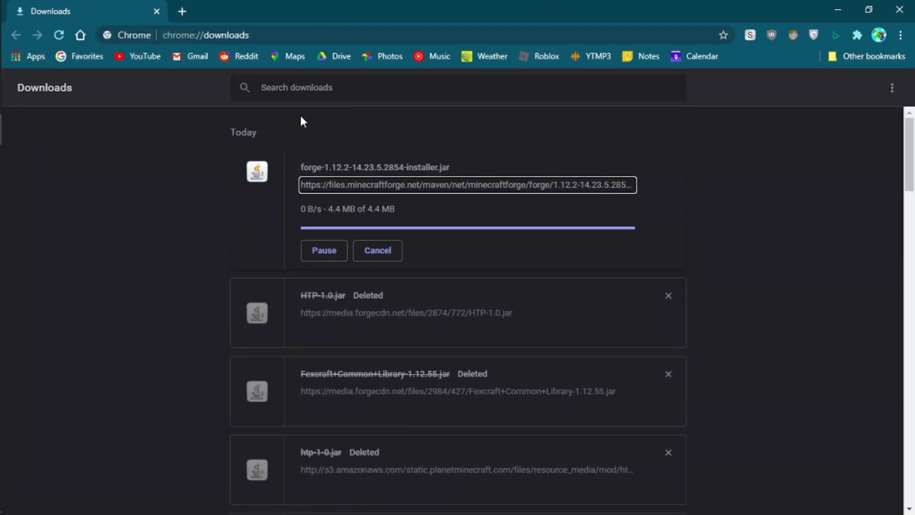
{"action": "left_click", "coordinate": [358, 186]}
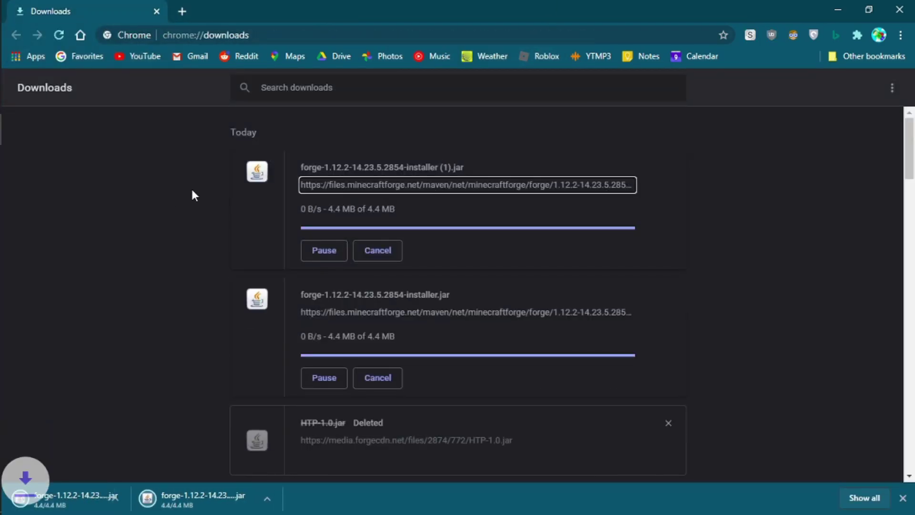
{"action": "left_click", "coordinate": [378, 250]}
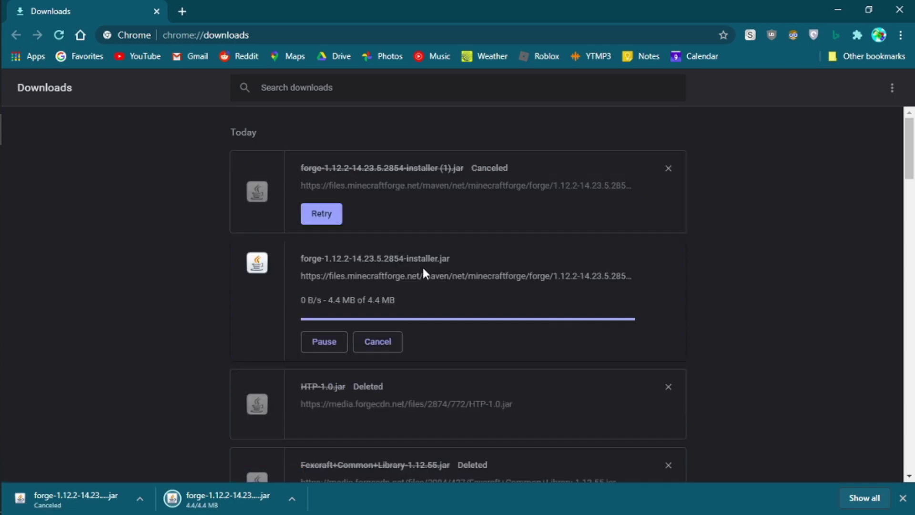
{"action": "left_click", "coordinate": [903, 498]}
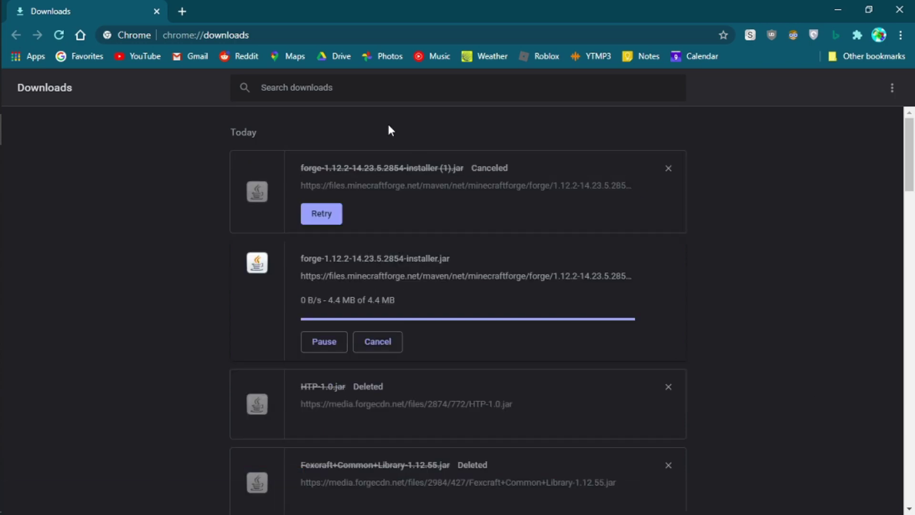
Search the web for "car mod 1.12.2" in a new tab and look through the Cars and Engines Mod page.
{"action": "left_click", "coordinate": [181, 11]}
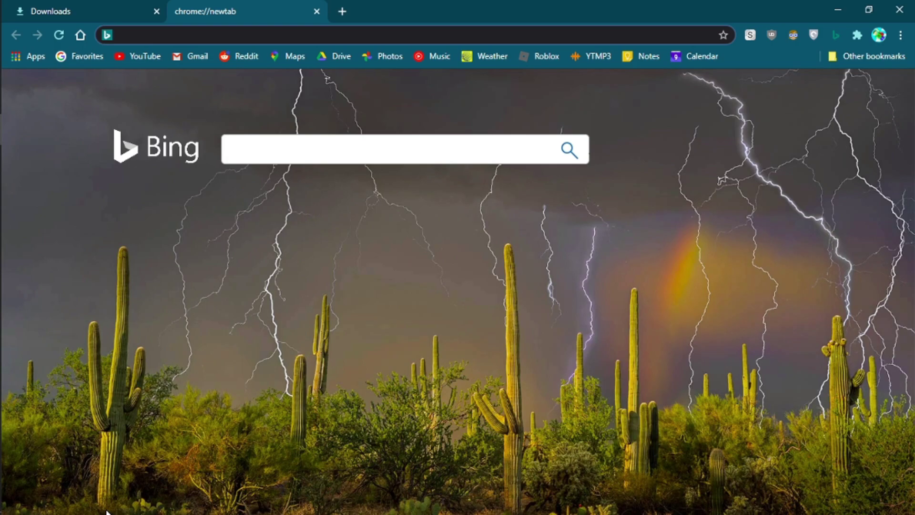
{"action": "type", "text": "car mod 1.12.2"}
{"action": "key", "text": "Return"}
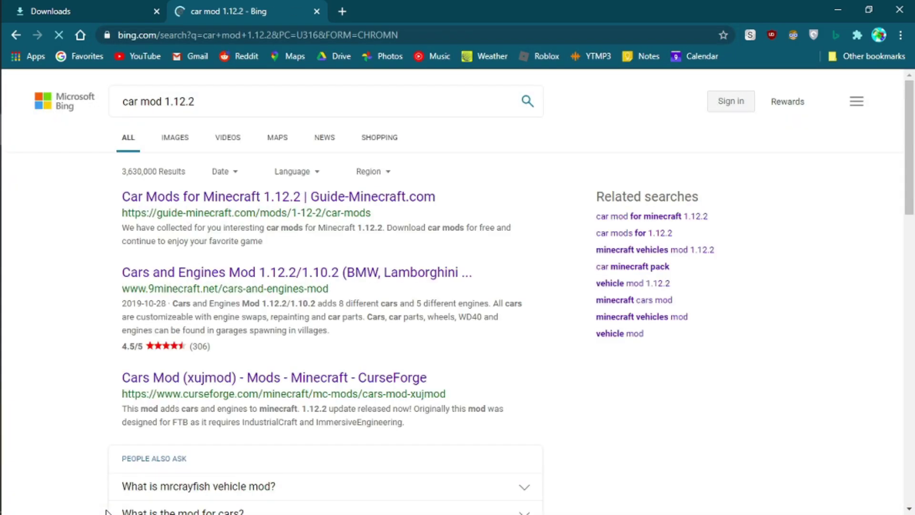
{"action": "left_click", "coordinate": [327, 281]}
{"action": "scroll", "coordinate": [207, 353], "scroll_direction": "down", "scroll_amount": 10}
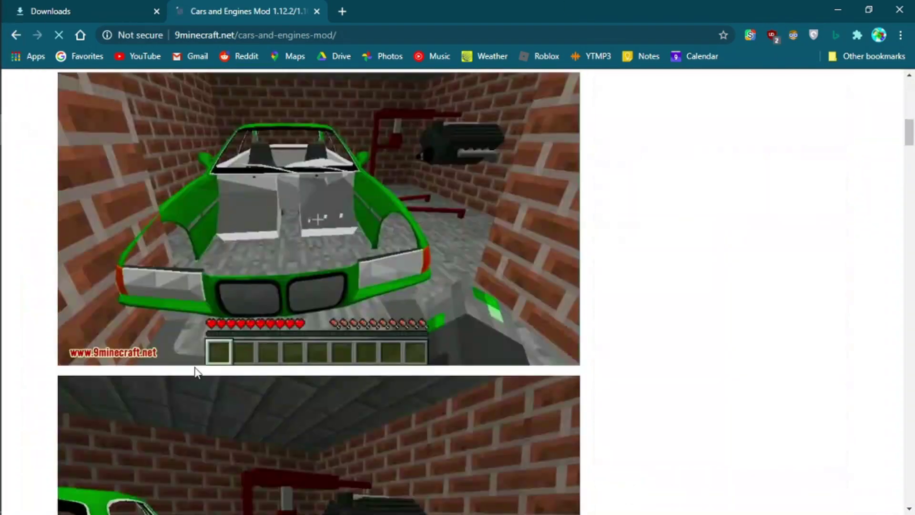
{"action": "scroll", "coordinate": [305, 195], "scroll_direction": "down", "scroll_amount": 20}
Download vehicle-mod-0.38.0-mc1.12.2.jar of MrCrayfish's Vehicle mod, then close the download pages and the browser.
{"action": "left_click", "coordinate": [135, 384]}
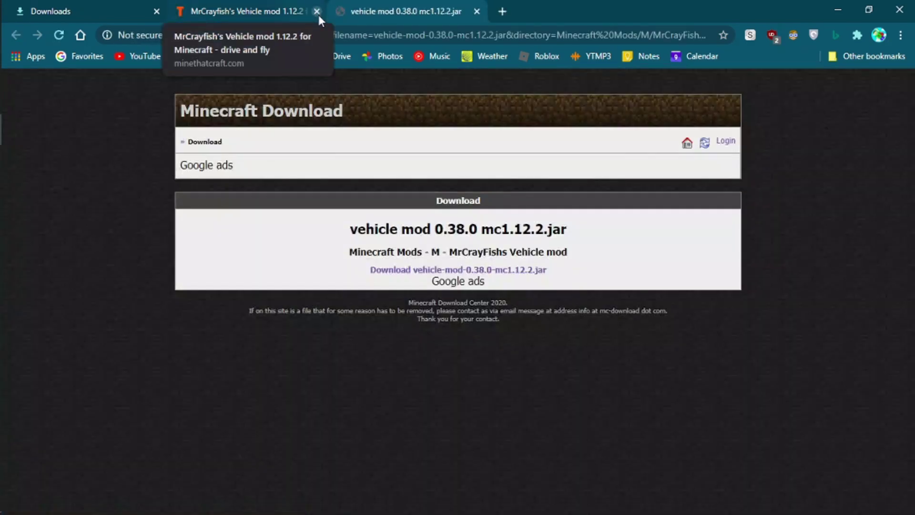
{"action": "left_click", "coordinate": [316, 11]}
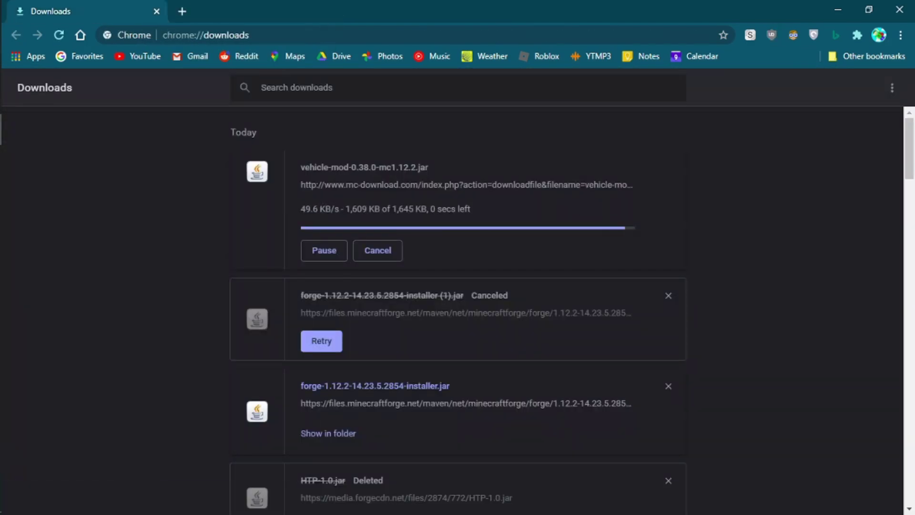
{"action": "left_click", "coordinate": [378, 237]}
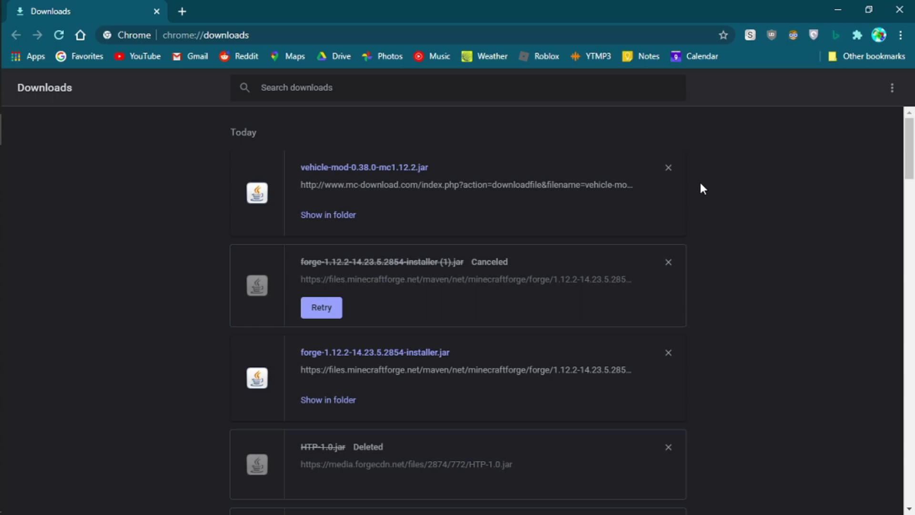
{"action": "left_click", "coordinate": [899, 9]}
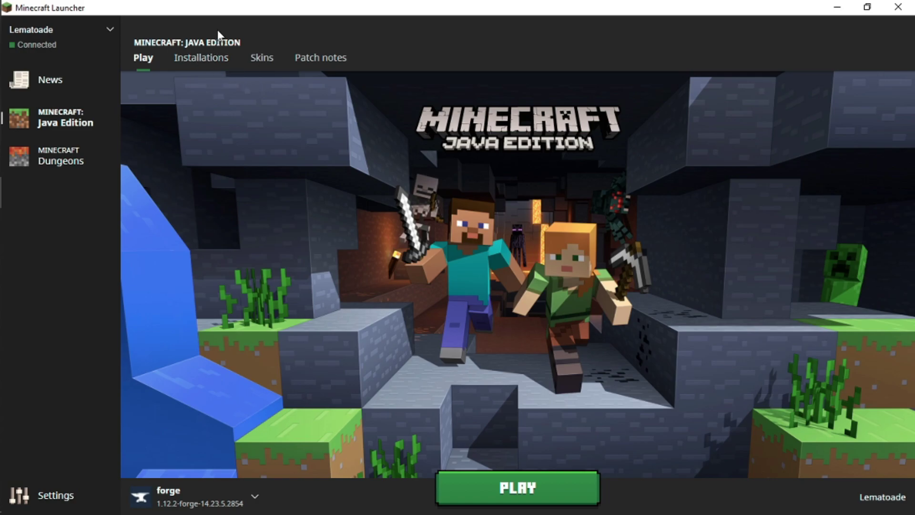
{"action": "left_click", "coordinate": [214, 65]}
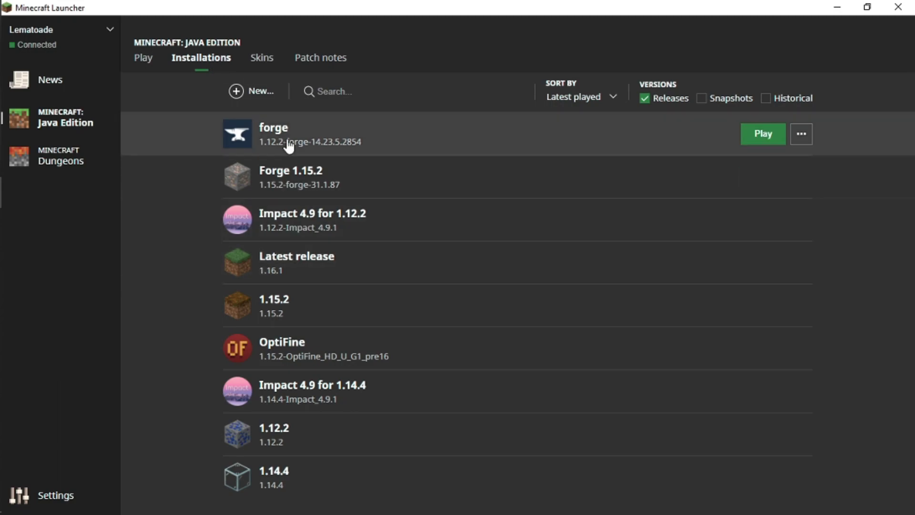
{"action": "left_click", "coordinate": [237, 91]}
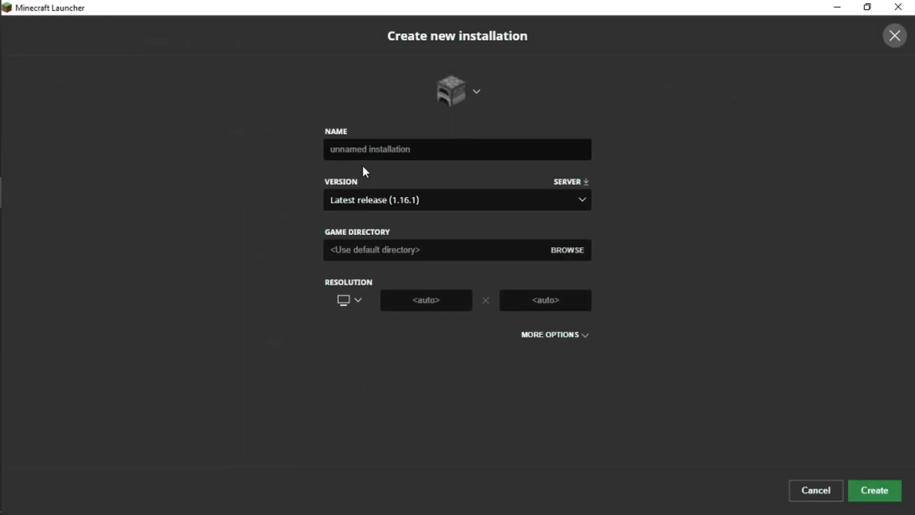
{"action": "left_click", "coordinate": [544, 206]}
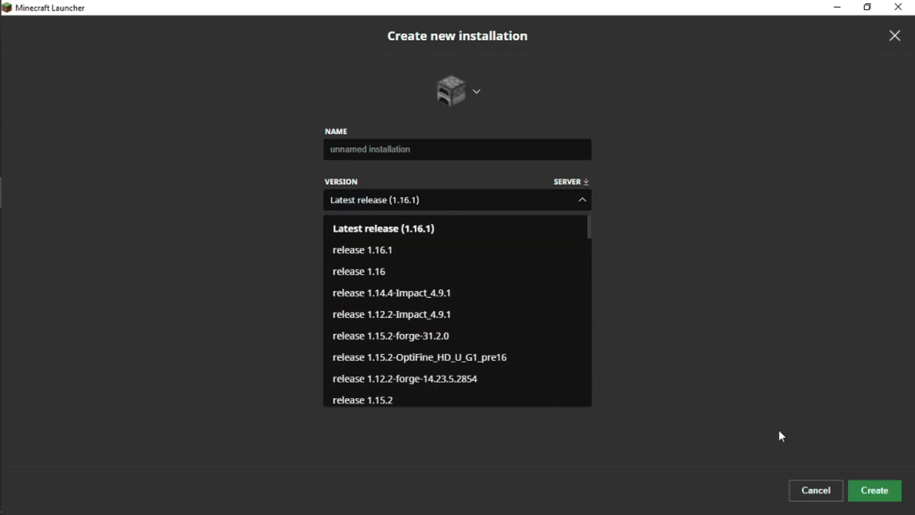
{"action": "left_click", "coordinate": [813, 491]}
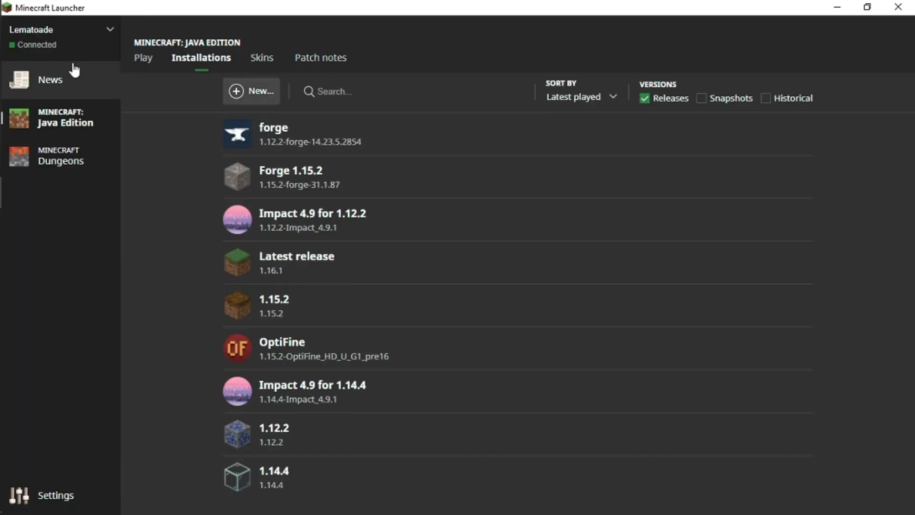
Set up a new Minecraft installation with release 1.12.2 as its version, then cancel without creating it.
{"action": "left_click", "coordinate": [265, 91]}
{"action": "left_click", "coordinate": [466, 205]}
{"action": "scroll", "coordinate": [534, 247], "scroll_direction": "down", "scroll_amount": 10}
{"action": "scroll", "coordinate": [504, 248], "scroll_direction": "up", "scroll_amount": 5}
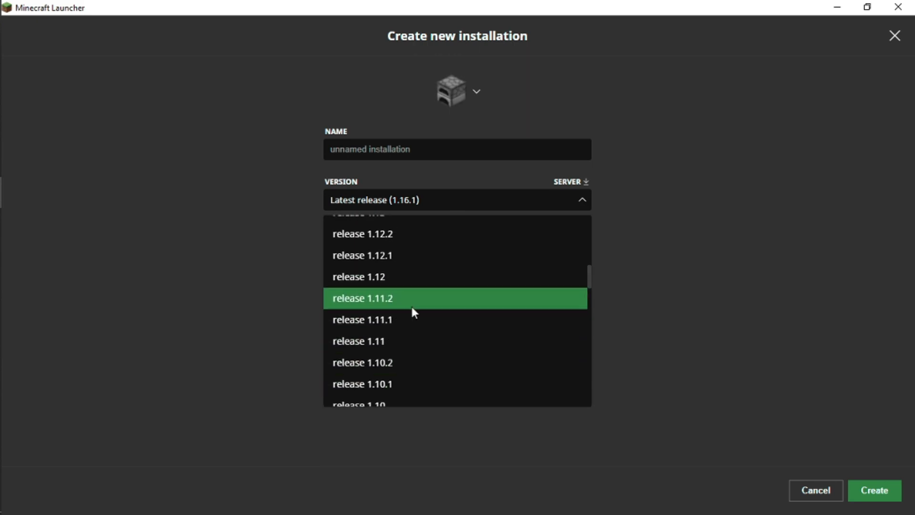
{"action": "left_click", "coordinate": [421, 239]}
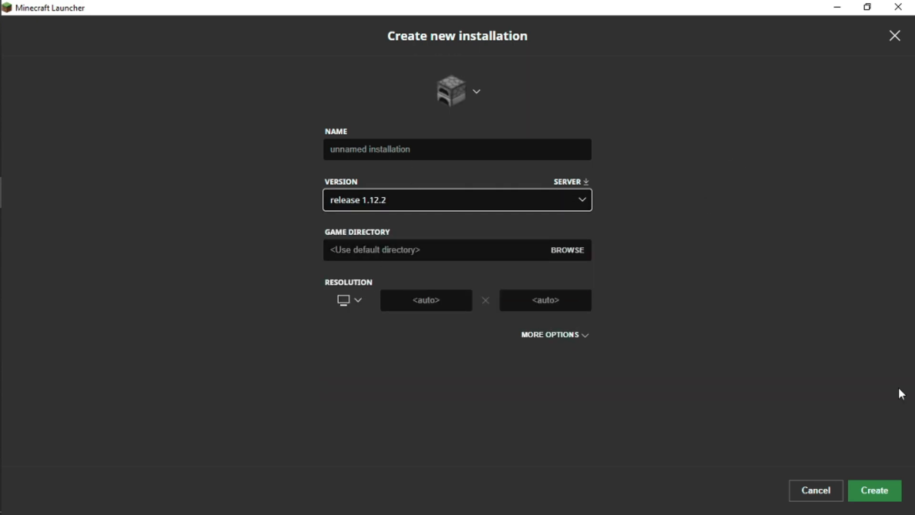
{"action": "left_click", "coordinate": [836, 498]}
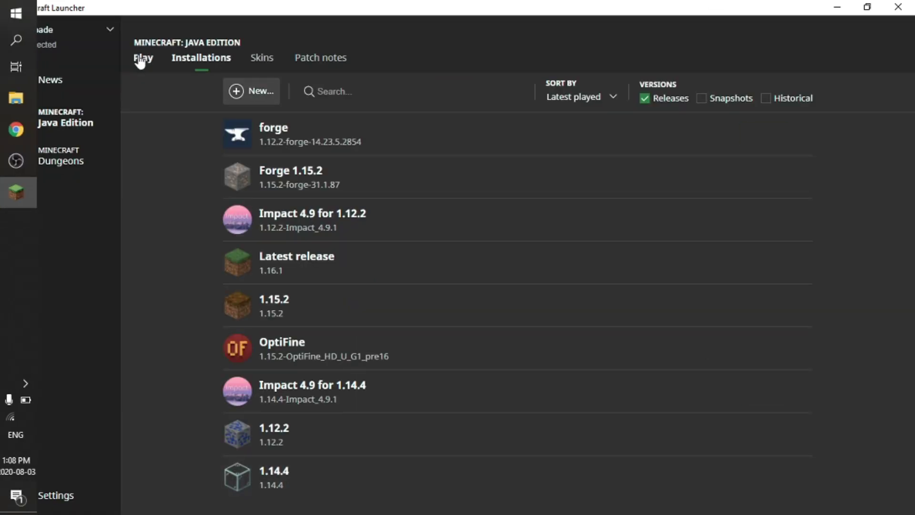
Select the 1.12.2 installation as the one to play and close the Minecraft Launcher.
{"action": "left_click", "coordinate": [141, 61]}
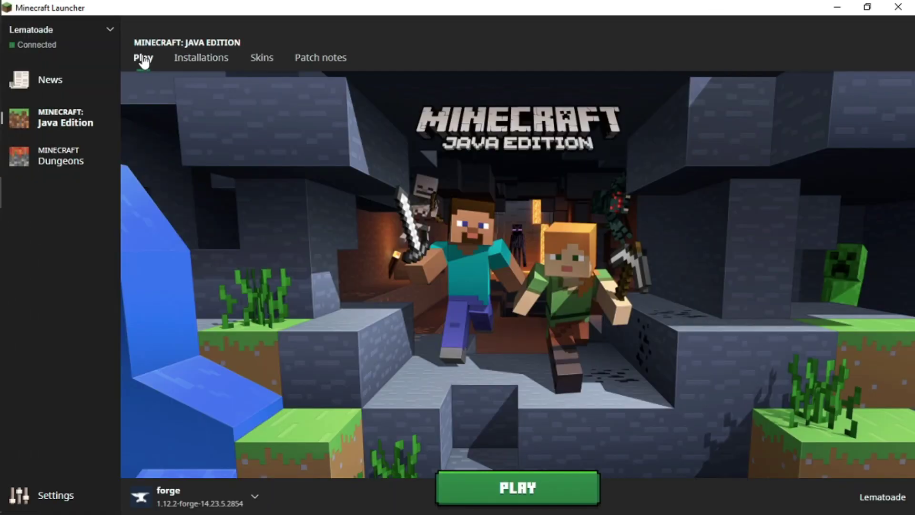
{"action": "left_click", "coordinate": [216, 505]}
{"action": "scroll", "coordinate": [215, 403], "scroll_direction": "down", "scroll_amount": 3}
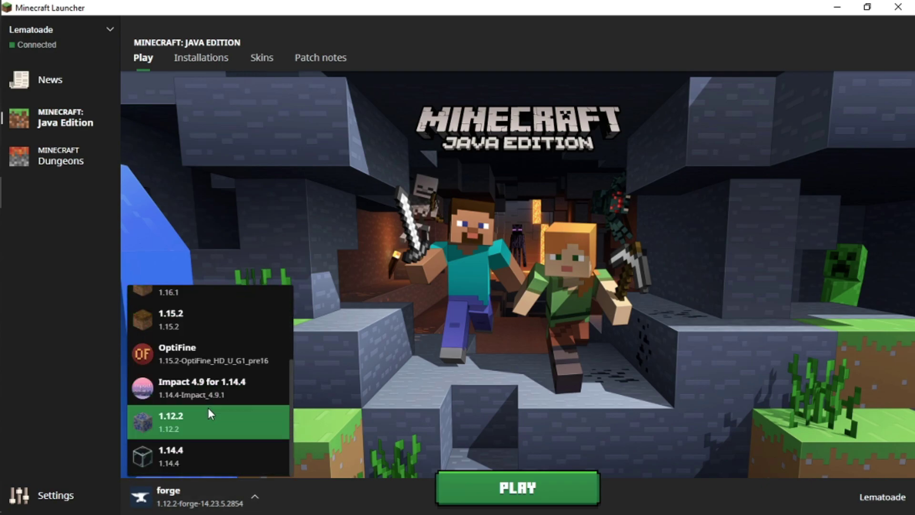
{"action": "left_click", "coordinate": [208, 408]}
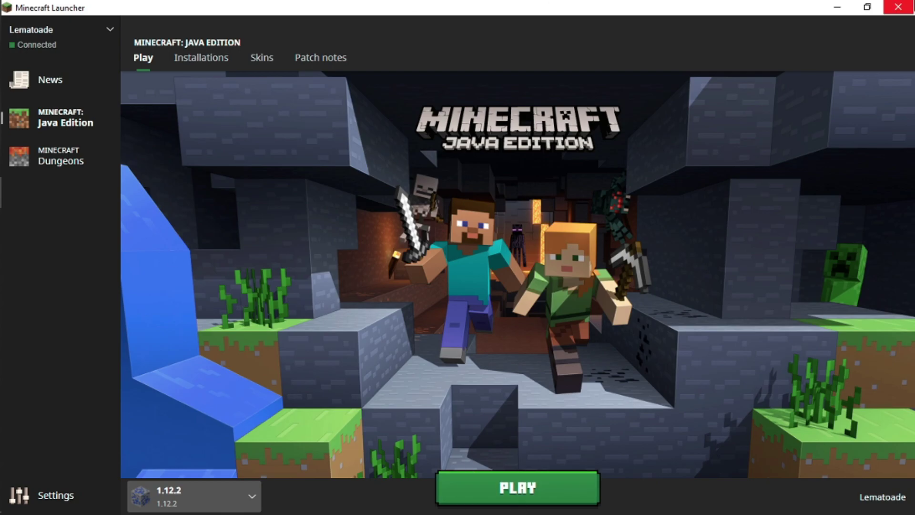
{"action": "left_click", "coordinate": [898, 7]}
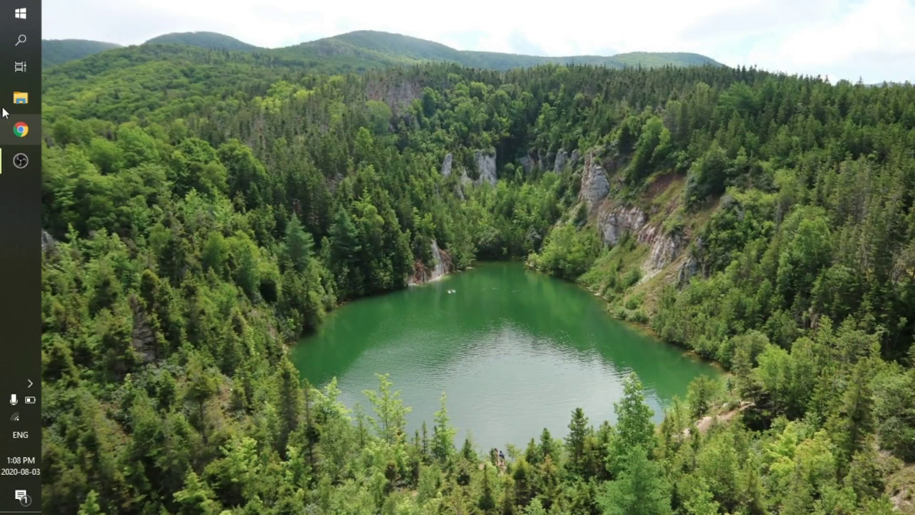
Open the Downloads folder in File Explorer and run forge-1.12.2-14.23.5.2854-installer.jar.
{"action": "left_click", "coordinate": [2, 103]}
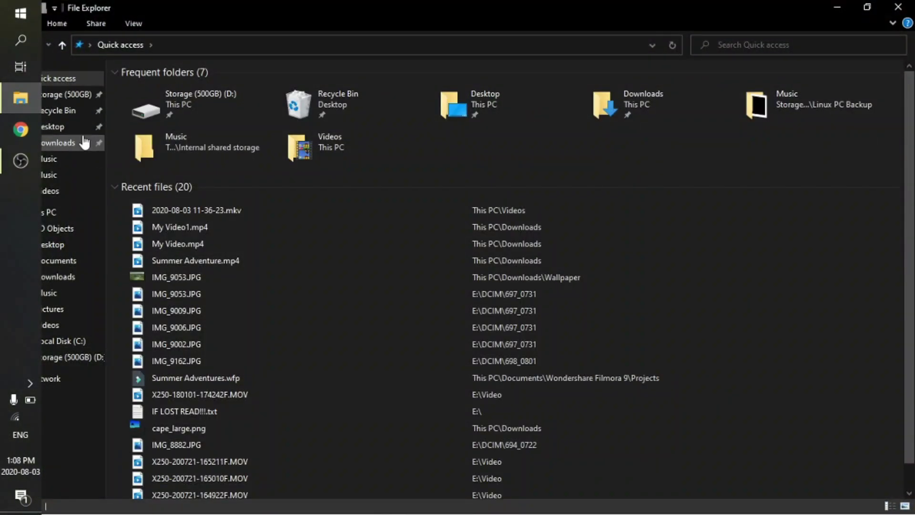
{"action": "left_click", "coordinate": [77, 146]}
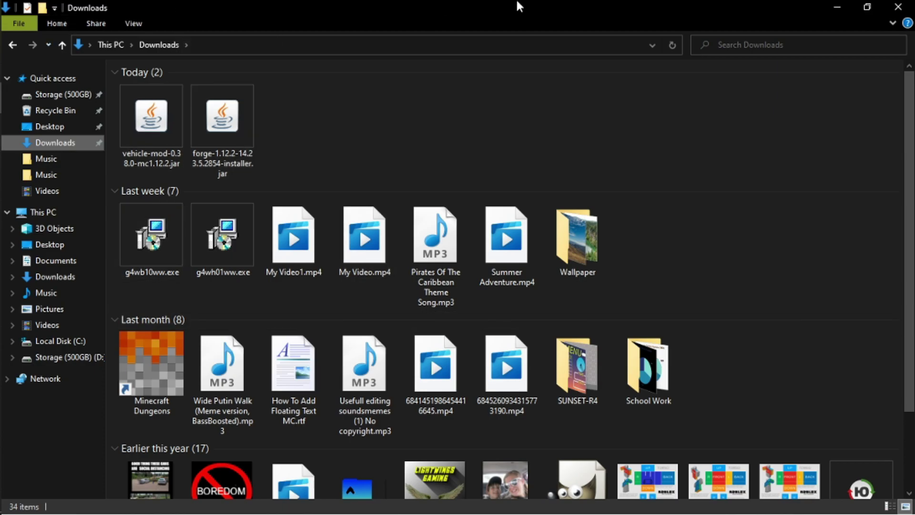
{"action": "double_click", "coordinate": [249, 123]}
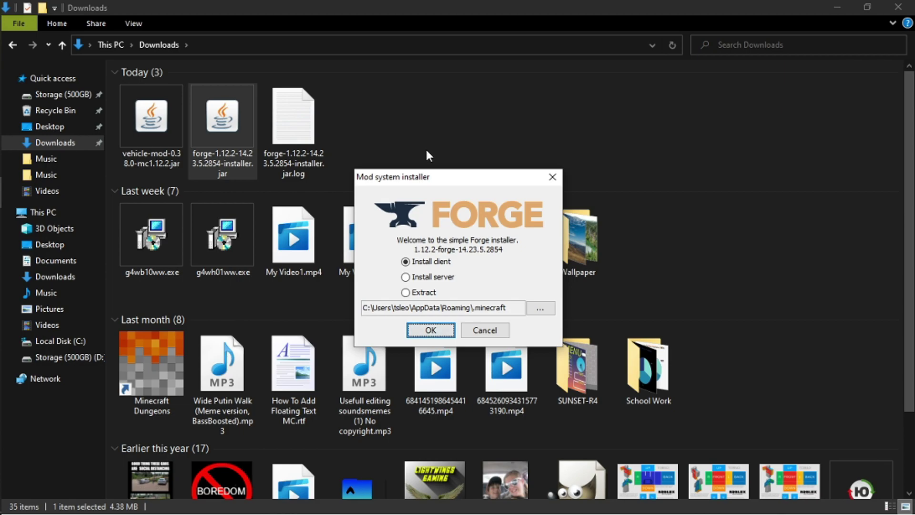
{"action": "mouse_move", "coordinate": [6, 6]}
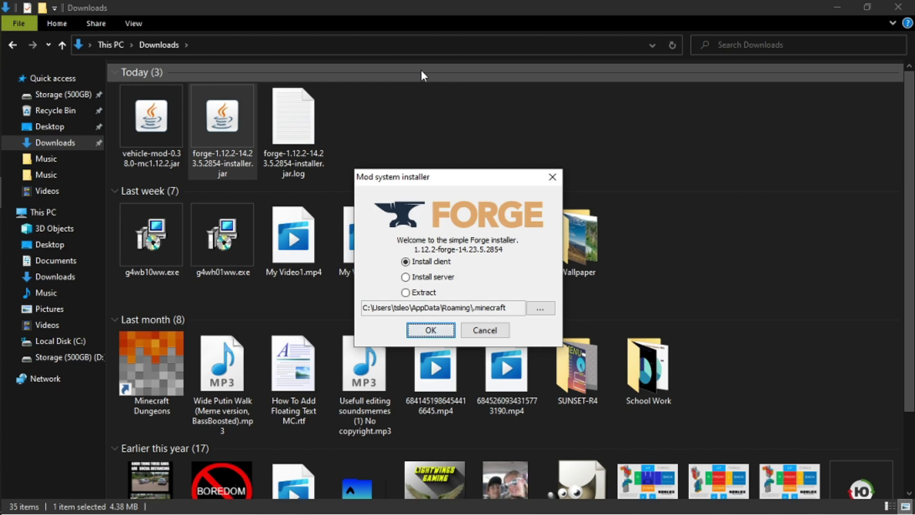
Cancel the Forge installer and reopen forge-1.12.2-14.23.5.2854-installer.jar with Java(TM) Platform SE binary.
{"action": "left_click", "coordinate": [494, 330]}
{"action": "left_click", "coordinate": [338, 132]}
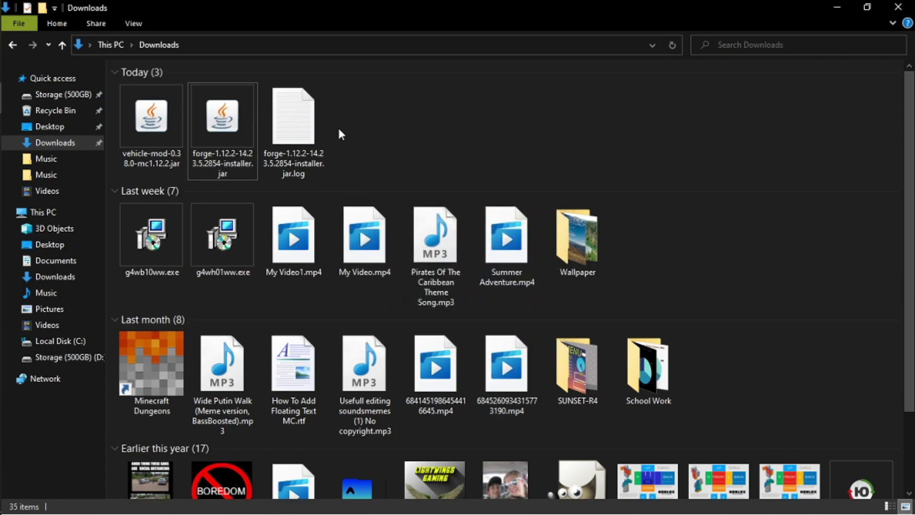
{"action": "right_click", "coordinate": [202, 109]}
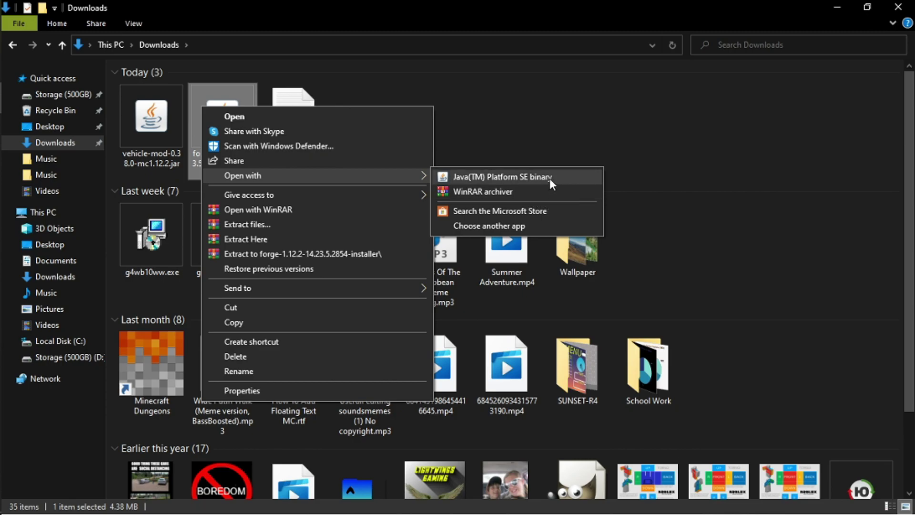
{"action": "left_click", "coordinate": [551, 183]}
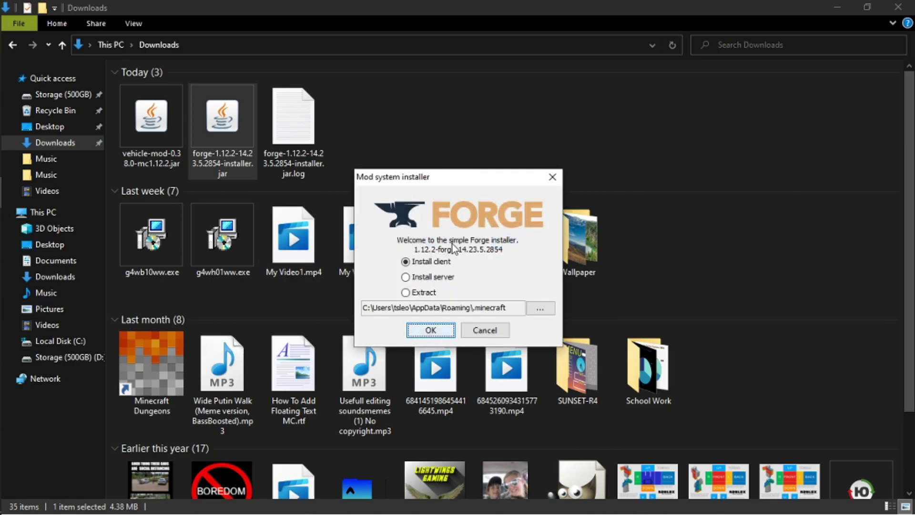
Install the Forge client into the default .minecraft folder and dismiss the completion message.
{"action": "left_click", "coordinate": [431, 330]}
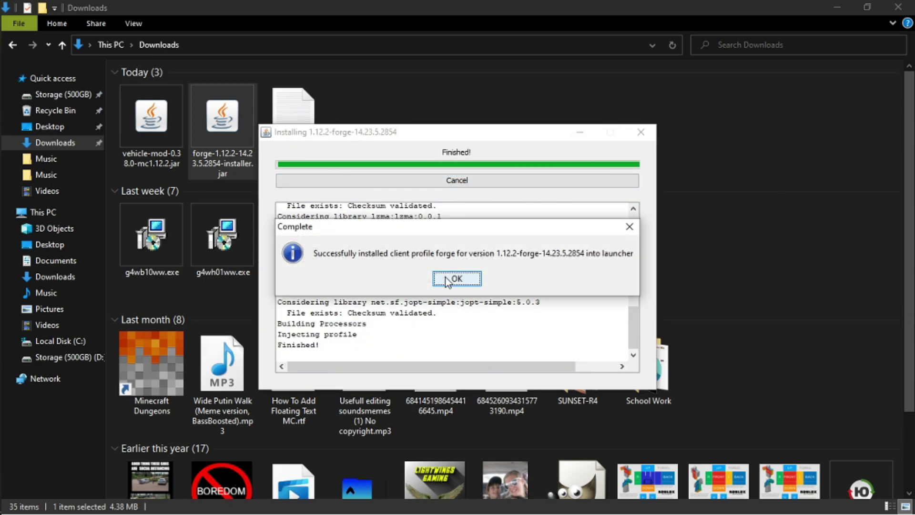
{"action": "left_click", "coordinate": [459, 279]}
{"action": "left_click", "coordinate": [499, 90]}
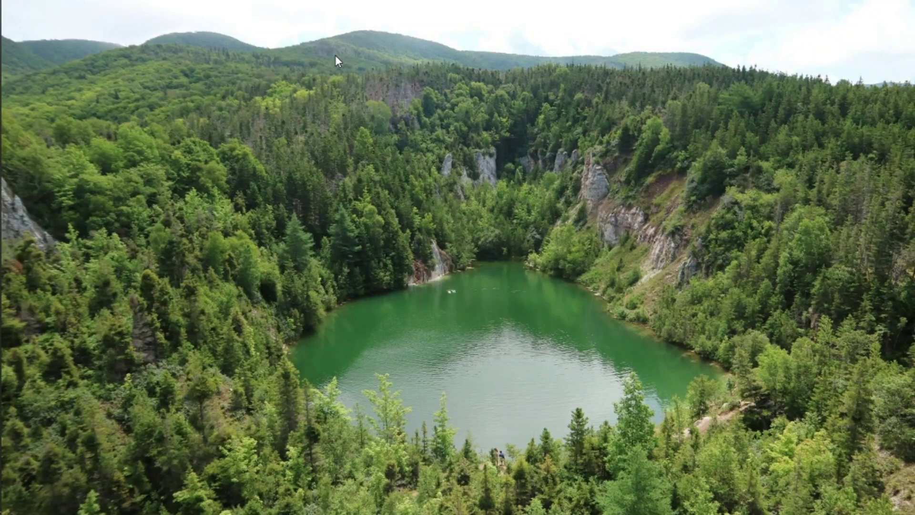
Open the Run dialog from the Windows System group in the list of all apps.
{"action": "key", "text": "super+r"}
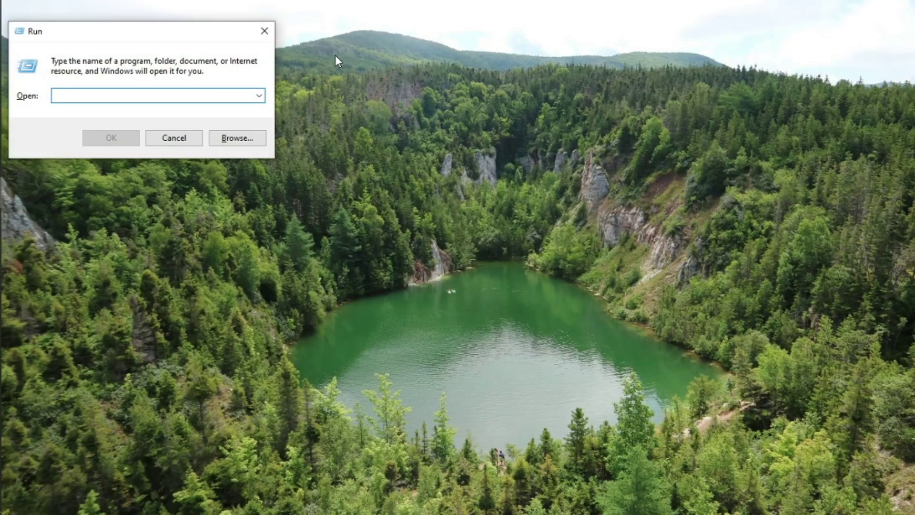
{"action": "left_click", "coordinate": [265, 31]}
{"action": "left_click", "coordinate": [3, 4]}
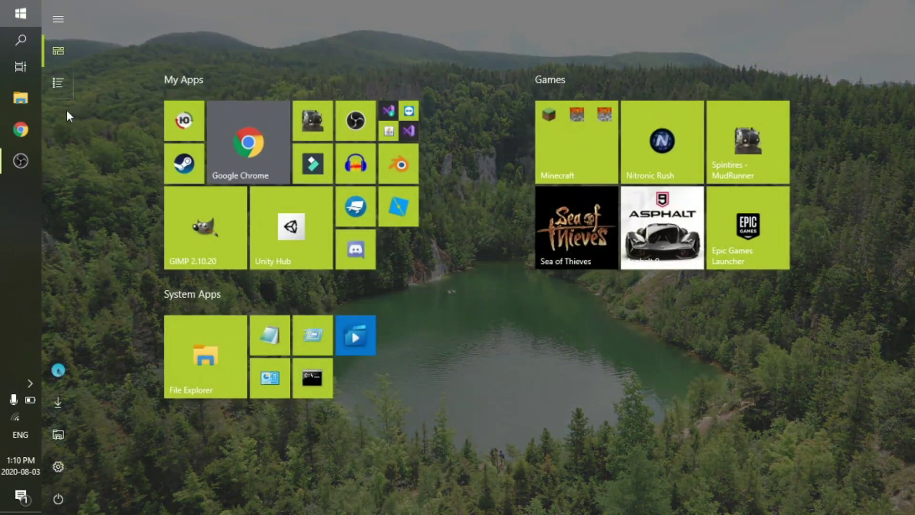
{"action": "left_click", "coordinate": [61, 95]}
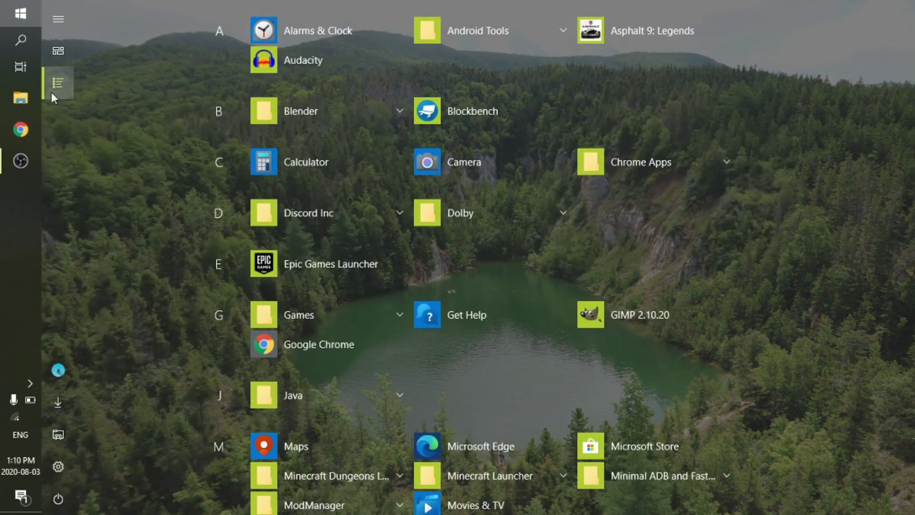
{"action": "scroll", "coordinate": [639, 198], "scroll_direction": "down", "scroll_amount": 15}
{"action": "scroll", "coordinate": [639, 198], "scroll_direction": "down", "scroll_amount": 2}
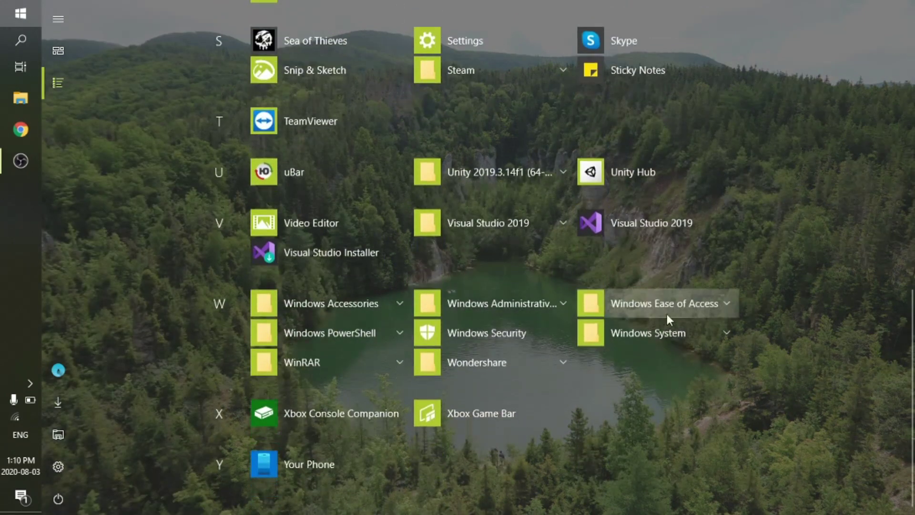
{"action": "left_click", "coordinate": [631, 339]}
{"action": "left_click", "coordinate": [327, 406]}
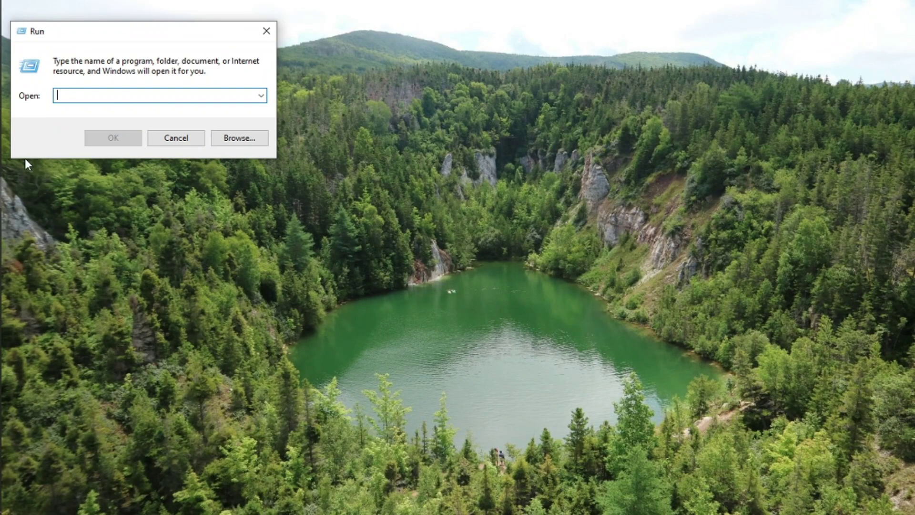
Run %appdata% and open the .minecraft folder inside Roaming.
{"action": "type", "text": "%appdata%"}
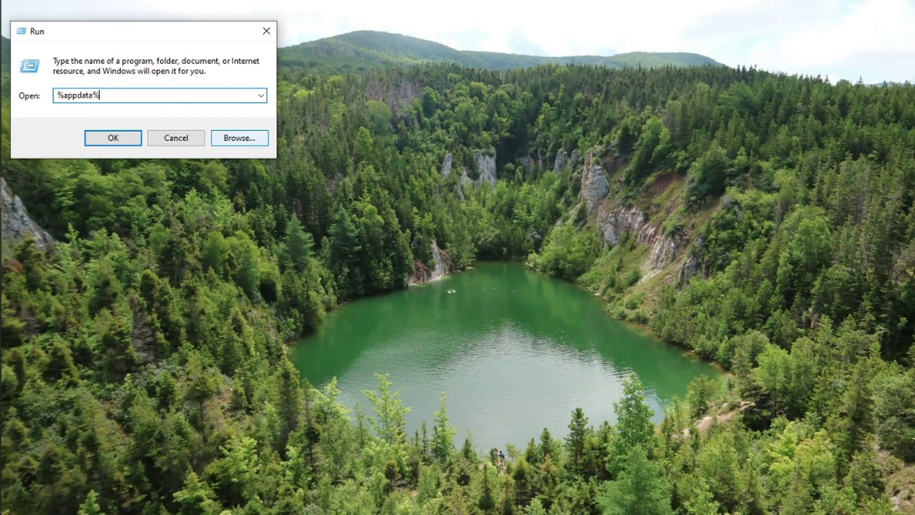
{"action": "key", "text": "Return"}
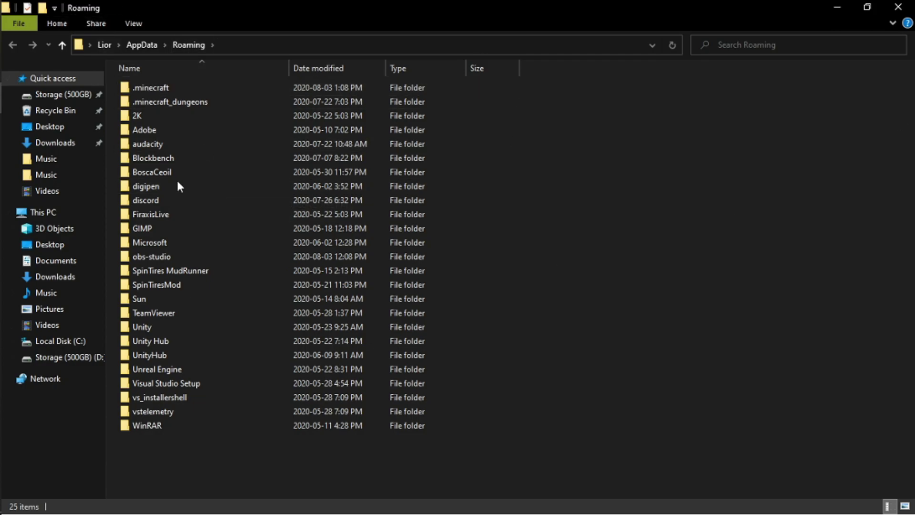
{"action": "double_click", "coordinate": [164, 86]}
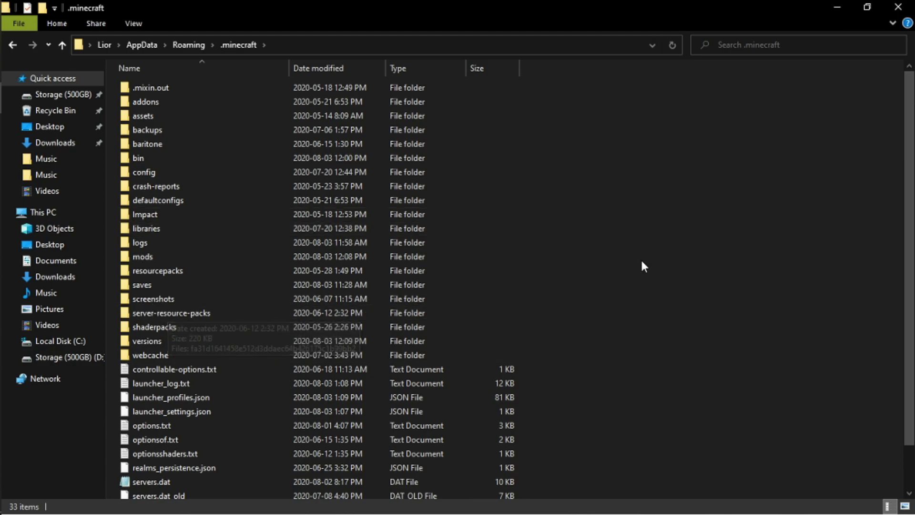
Create a new folder in .minecraft, start naming it mods, then cancel the naming and delete that folder.
{"action": "right_click", "coordinate": [643, 192]}
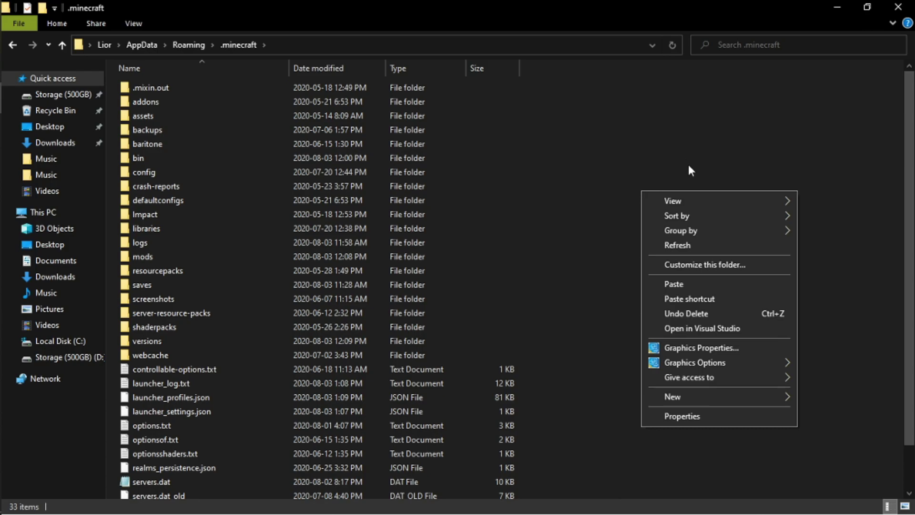
{"action": "mouse_move", "coordinate": [704, 400]}
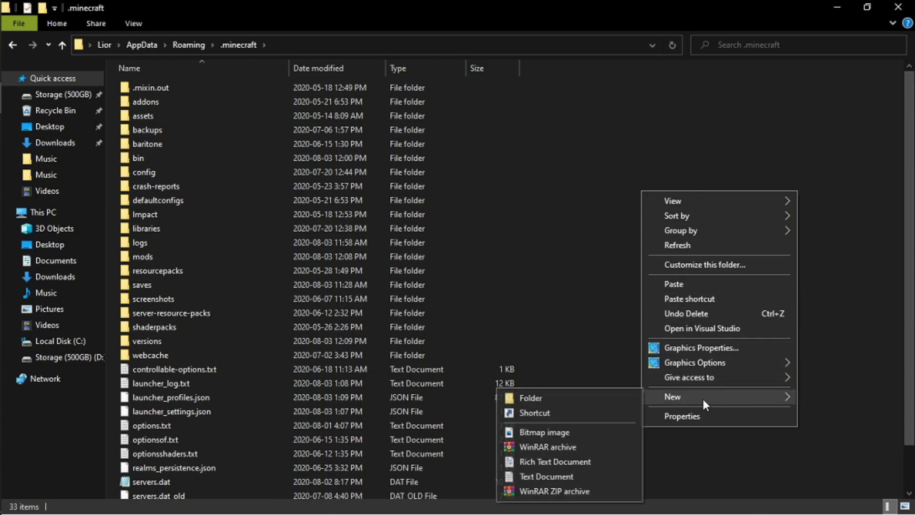
{"action": "left_click", "coordinate": [531, 398]}
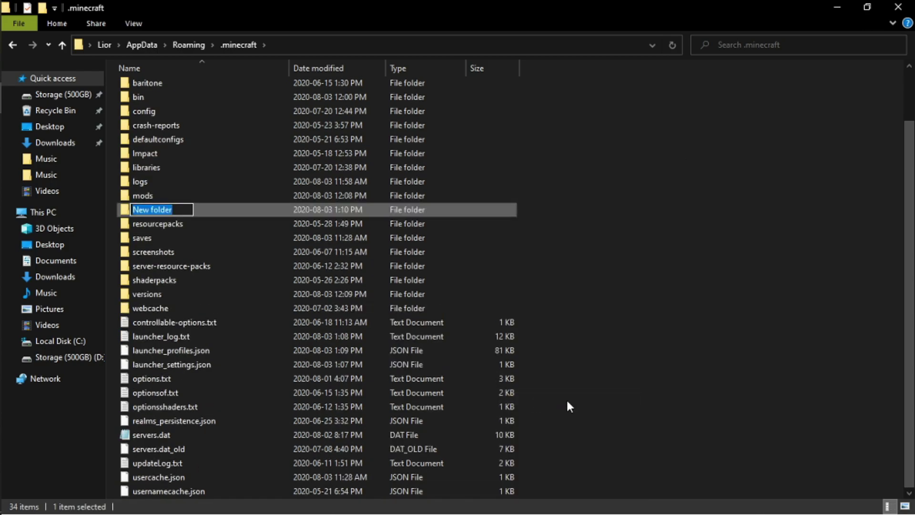
{"action": "type", "text": "mods"}
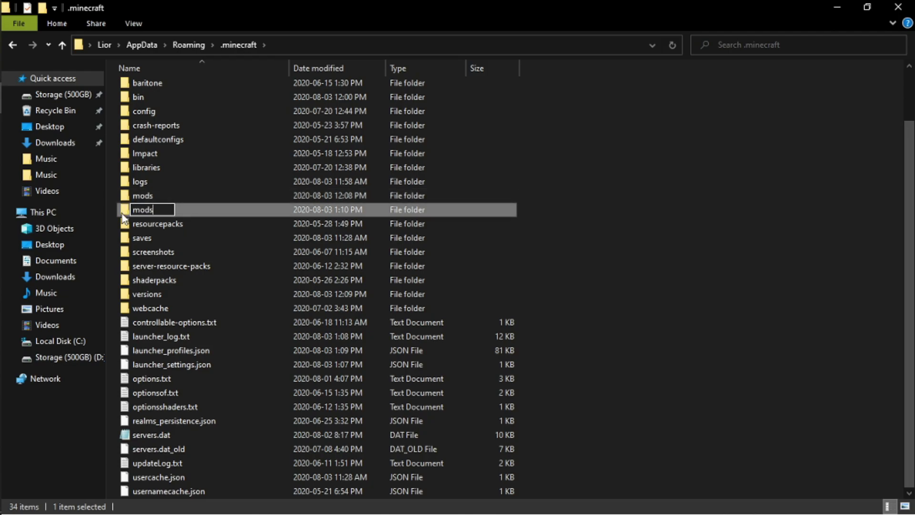
{"action": "key", "text": "Escape"}
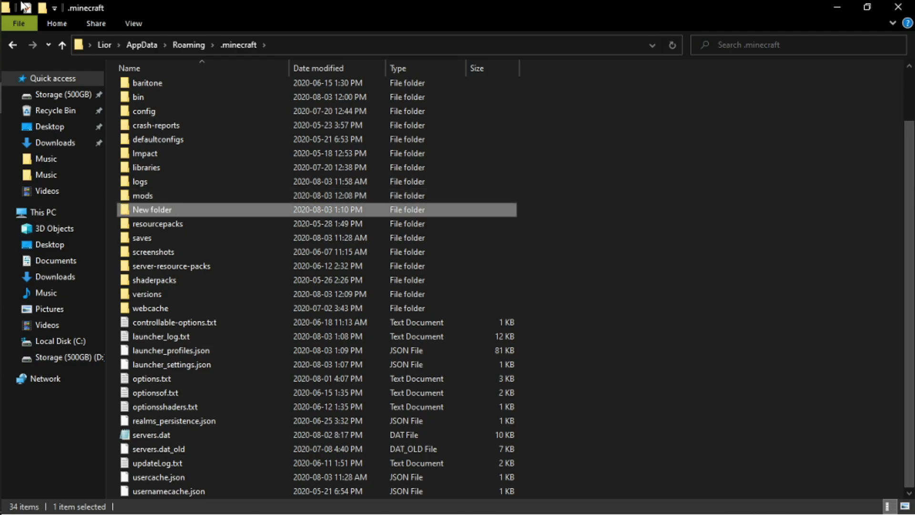
{"action": "key", "text": "Delete"}
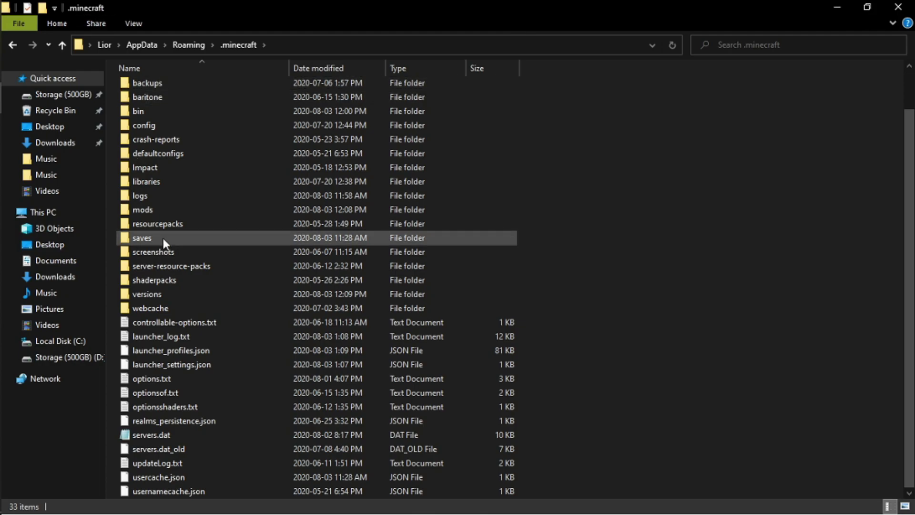
Open the existing mods folder inside .minecraft.
{"action": "double_click", "coordinate": [130, 209]}
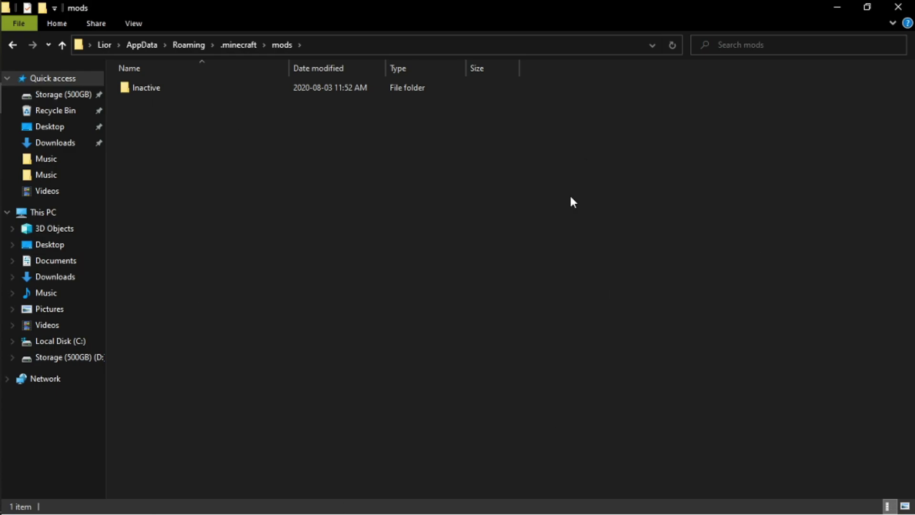
{"action": "right_click", "coordinate": [151, 93]}
{"action": "left_click", "coordinate": [127, 110]}
{"action": "left_click", "coordinate": [128, 110]}
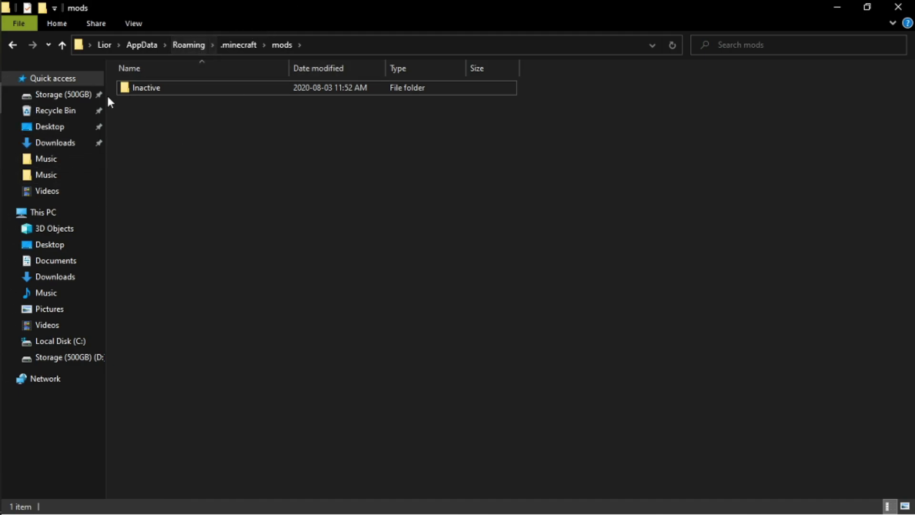
Copy vehicle-mod-0.38.0-mc1.12.2.jar from the Downloads folder.
{"action": "left_click", "coordinate": [75, 144]}
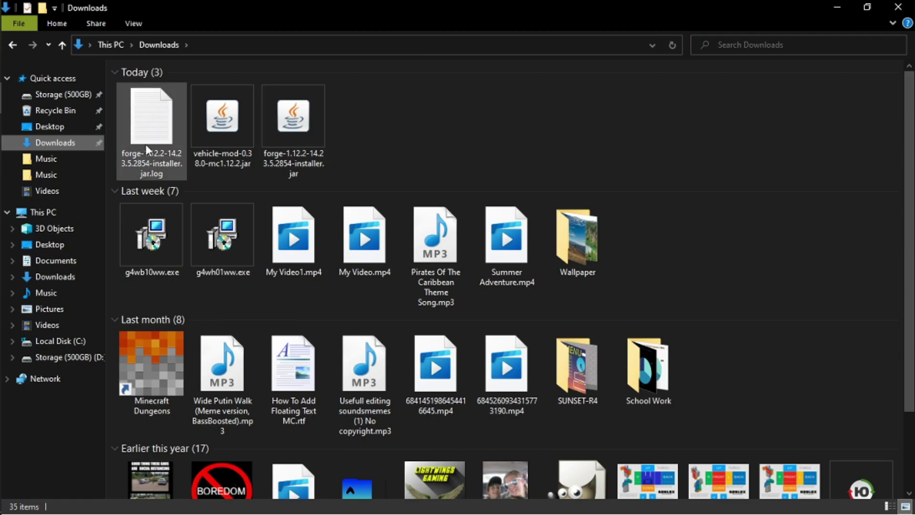
{"action": "left_click", "coordinate": [224, 145]}
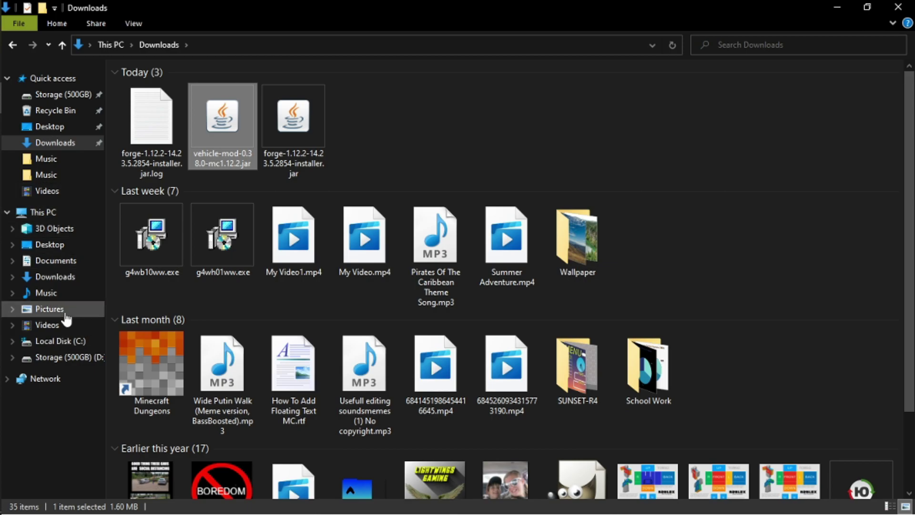
{"action": "right_click", "coordinate": [202, 145]}
{"action": "left_click", "coordinate": [235, 360]}
Return to the mods folder, paste the copied vehicle mod file there and close File Explorer.
{"action": "left_click", "coordinate": [13, 45]}
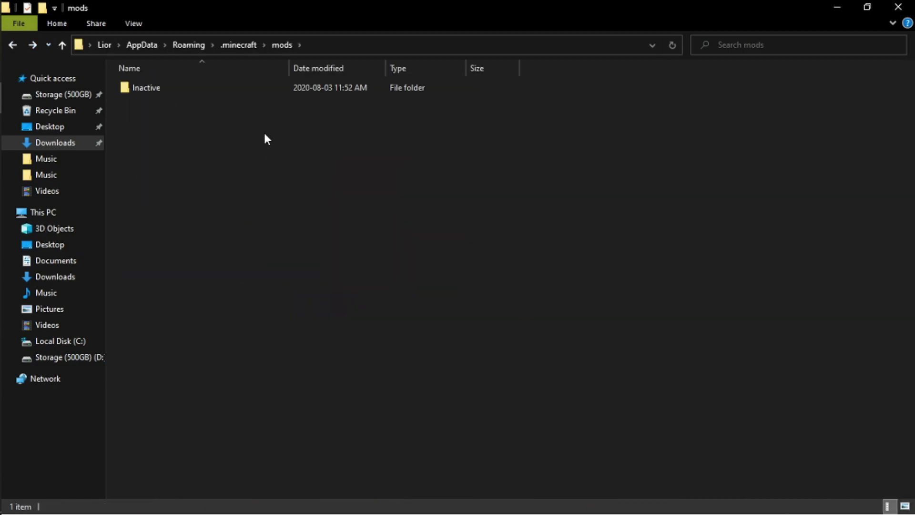
{"action": "right_click", "coordinate": [324, 238]}
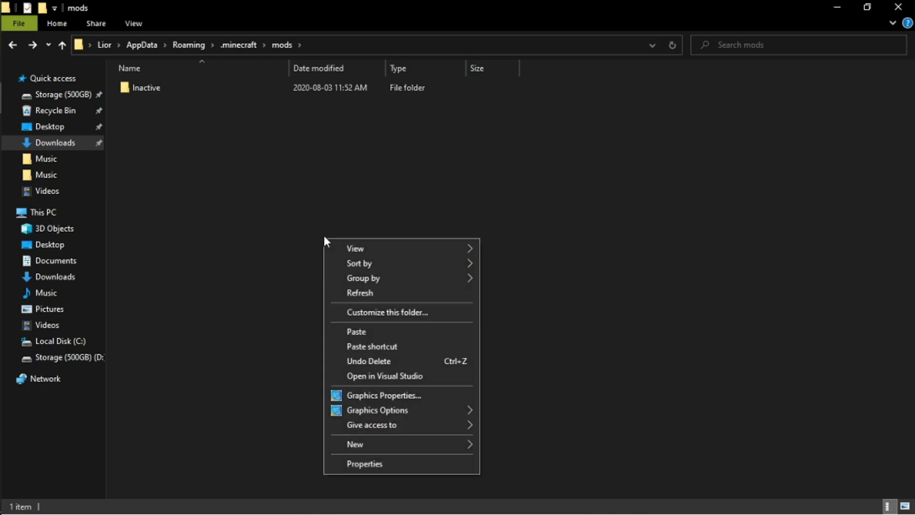
{"action": "left_click", "coordinate": [412, 334]}
{"action": "left_click", "coordinate": [282, 237]}
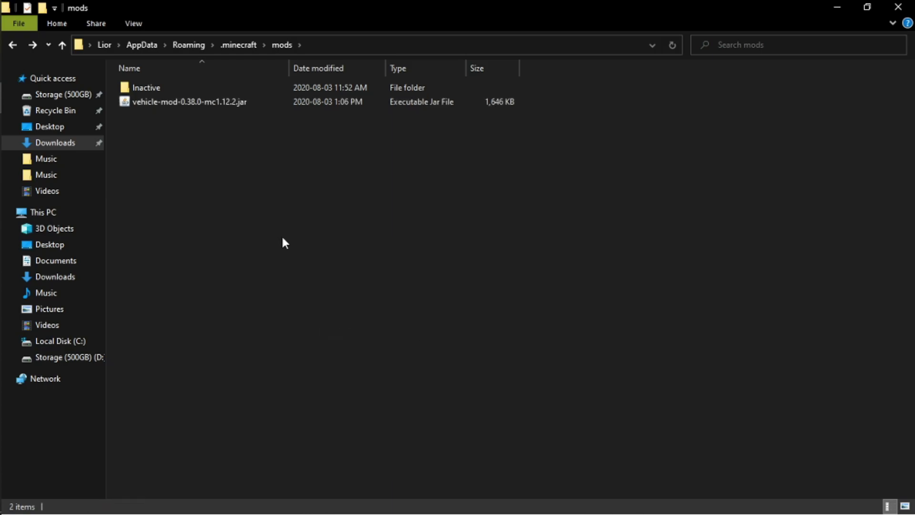
{"action": "left_click", "coordinate": [898, 7]}
Open the Minecraft Launcher and select the forge installation 1.12.2-forge-14.23.5.2854 as the one to play.
{"action": "mouse_move", "coordinate": [2, 5]}
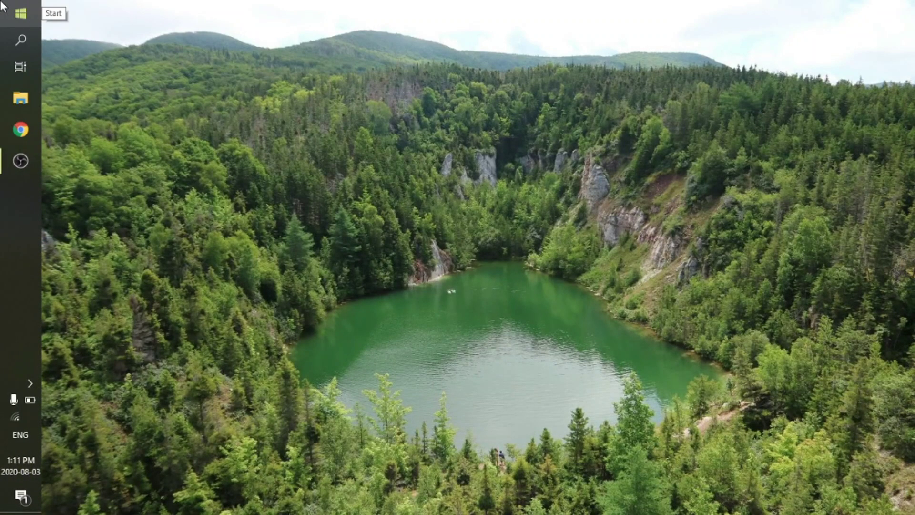
{"action": "left_click", "coordinate": [2, 5]}
{"action": "left_click", "coordinate": [562, 127]}
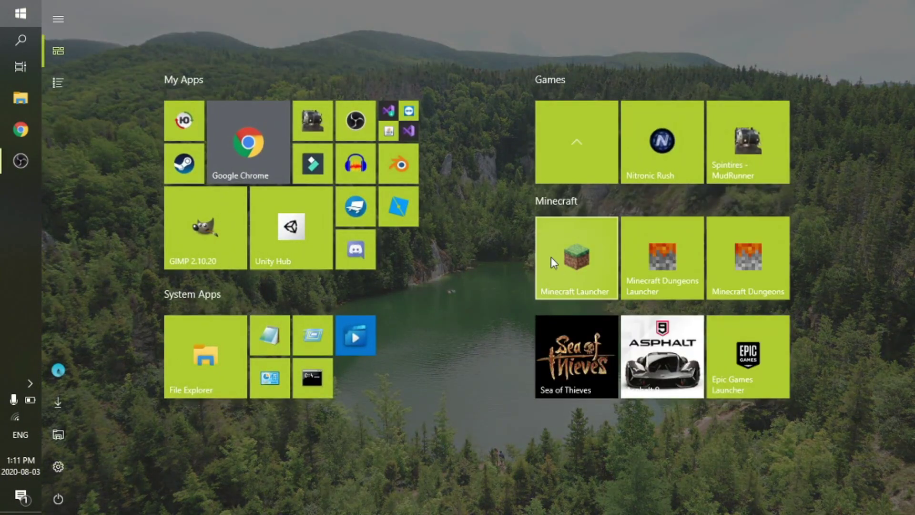
{"action": "left_click", "coordinate": [552, 257]}
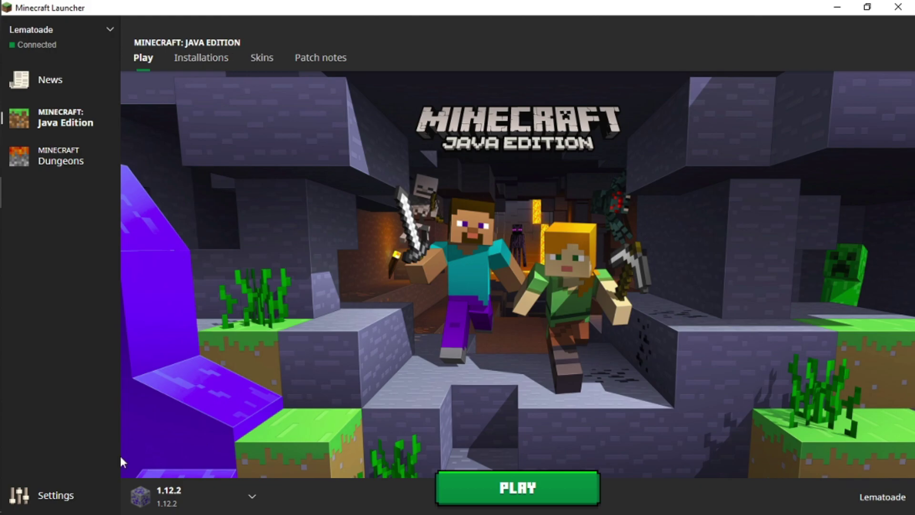
{"action": "left_click", "coordinate": [138, 502]}
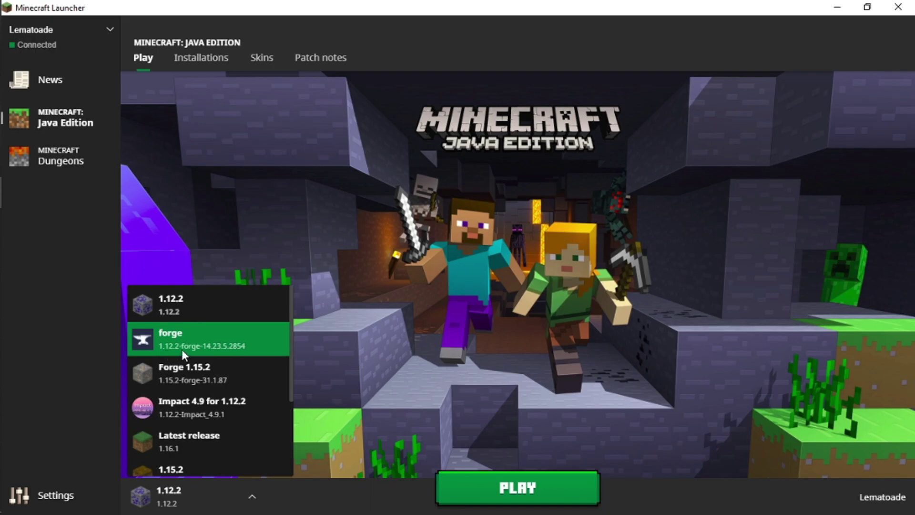
{"action": "left_click", "coordinate": [237, 350]}
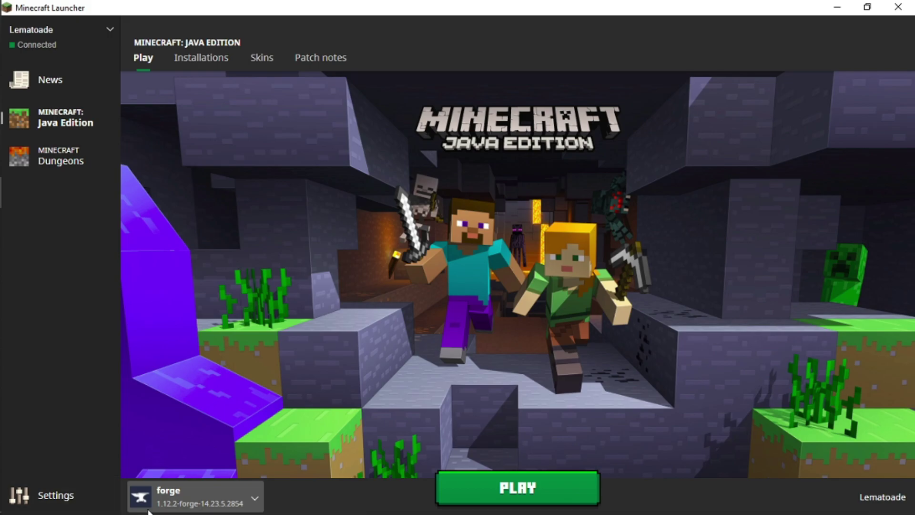
Create a launcher installation named Mods 1.12.2 that uses the version release 1.12.2-forge-14.23.5.2854.
{"action": "left_click", "coordinate": [195, 59]}
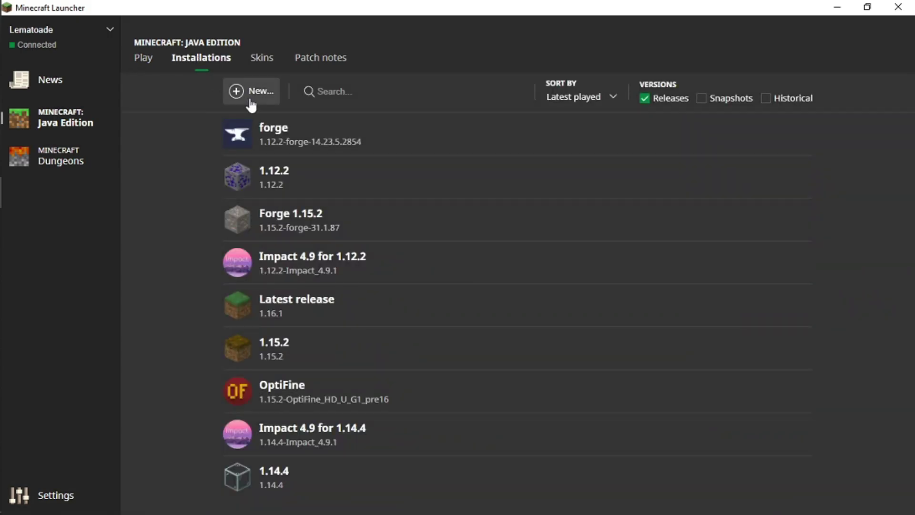
{"action": "left_click", "coordinate": [250, 93]}
{"action": "left_click", "coordinate": [433, 206]}
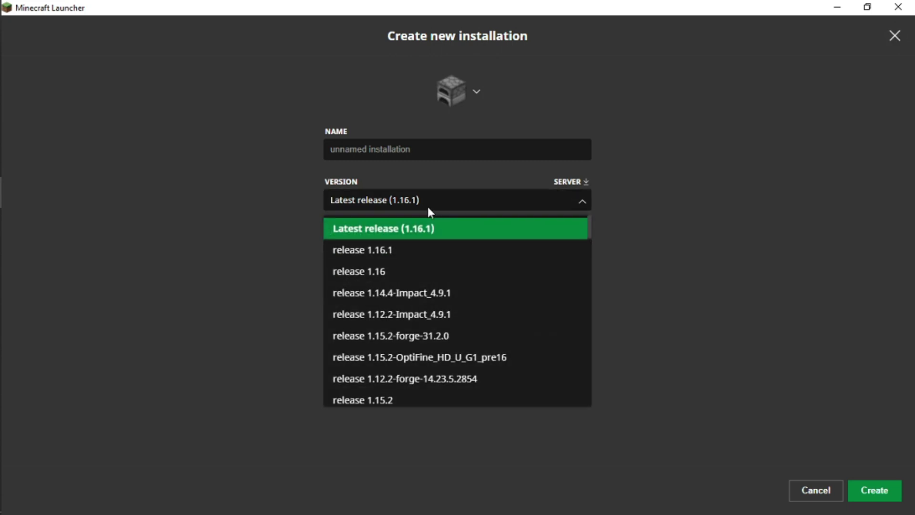
{"action": "scroll", "coordinate": [427, 376], "scroll_direction": "down", "scroll_amount": 3}
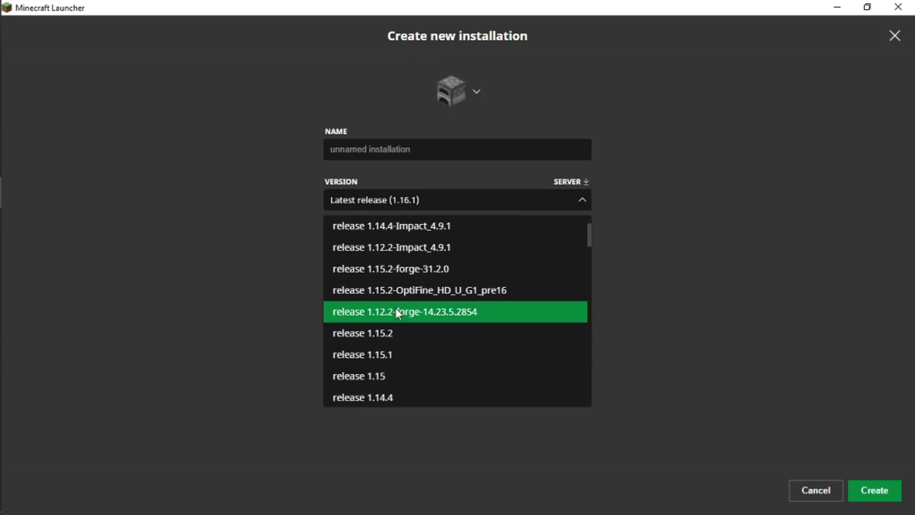
{"action": "left_click", "coordinate": [361, 316]}
{"action": "left_click", "coordinate": [381, 152]}
{"action": "type", "text": "Mods 1.12.2"}
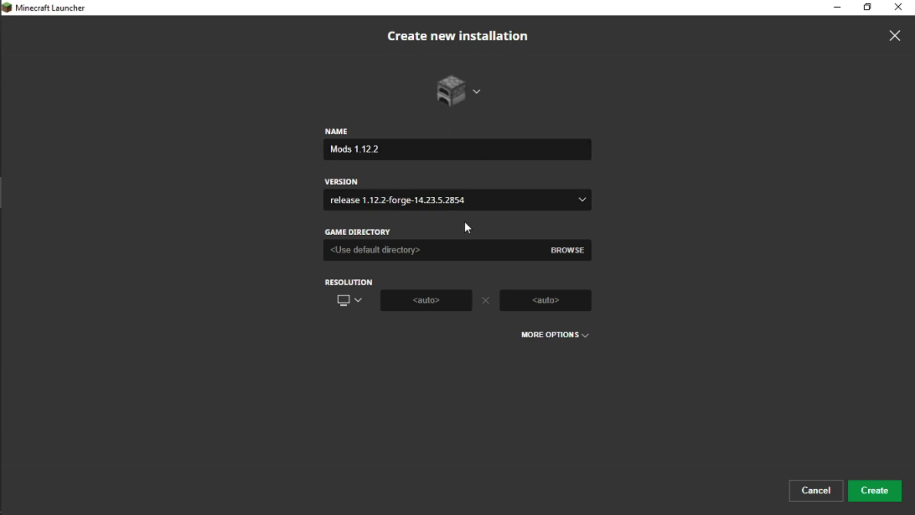
{"action": "left_click", "coordinate": [872, 493]}
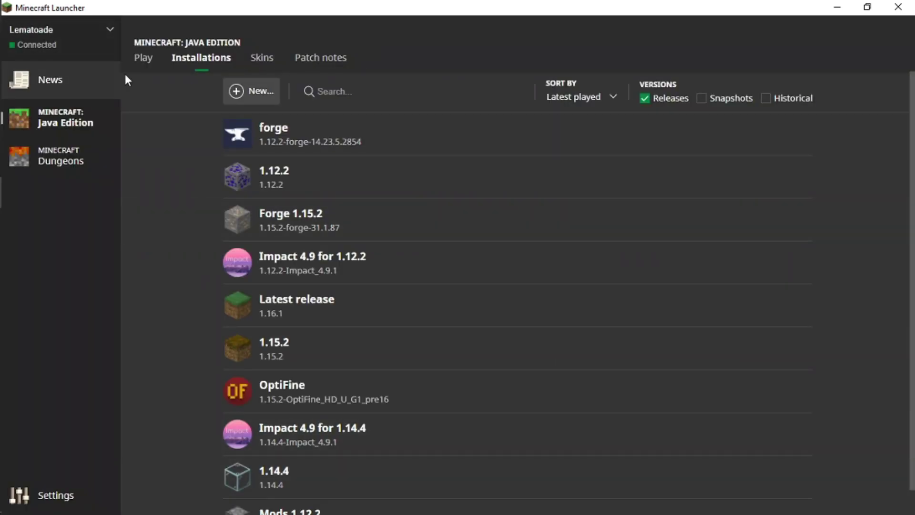
Choose the Mods 1.12.2 installation as the one to play and launch it.
{"action": "left_click", "coordinate": [139, 60]}
{"action": "left_click", "coordinate": [210, 506]}
{"action": "scroll", "coordinate": [254, 407], "scroll_direction": "down", "scroll_amount": 5}
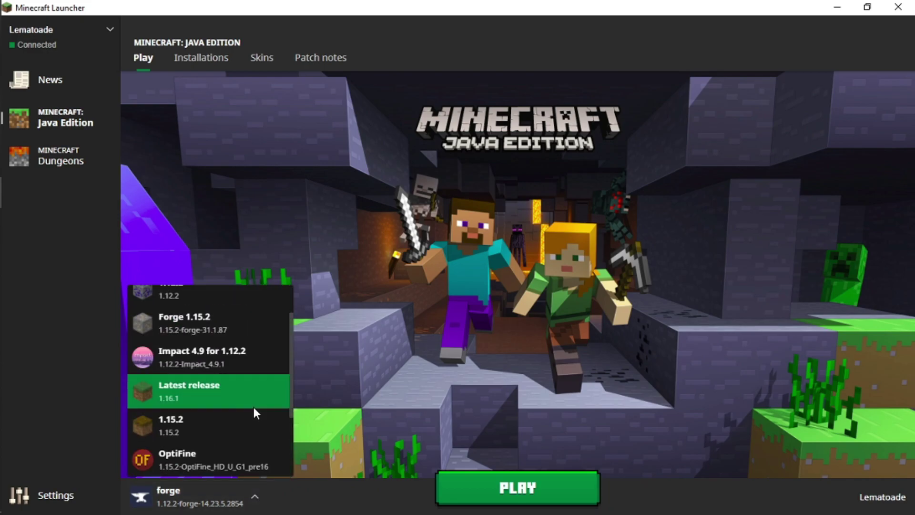
{"action": "left_click", "coordinate": [199, 460]}
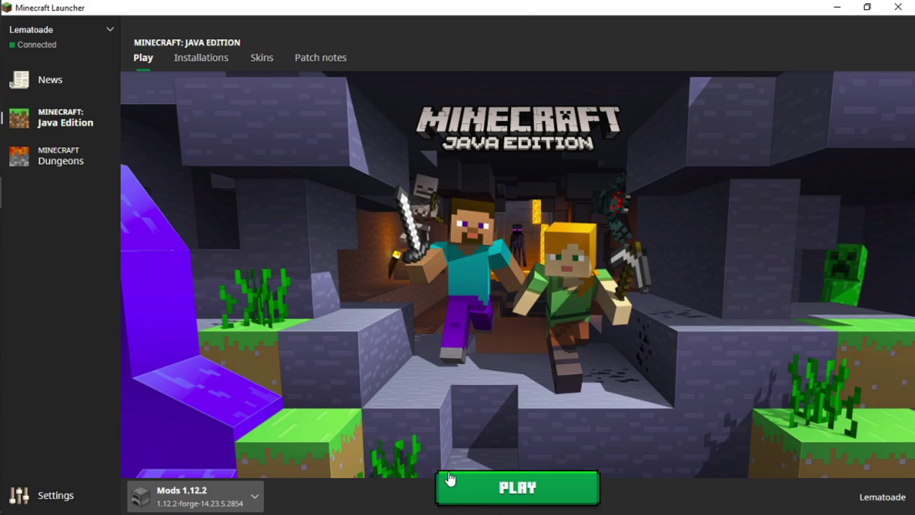
{"action": "left_click", "coordinate": [459, 491]}
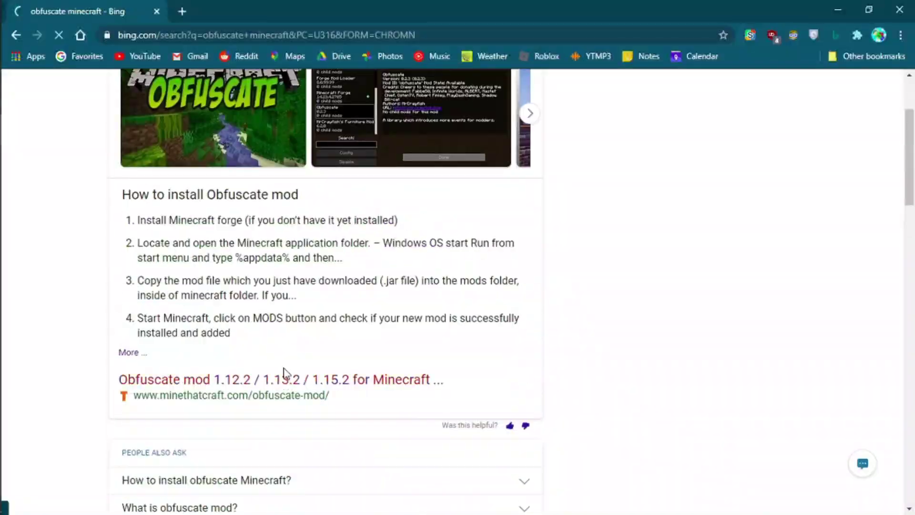
Open the Obfuscate mod result from minethatcraft.com in the browser, return to the Minecraft Launcher and launch Mods 1.12.2 again.
{"action": "left_click", "coordinate": [282, 375]}
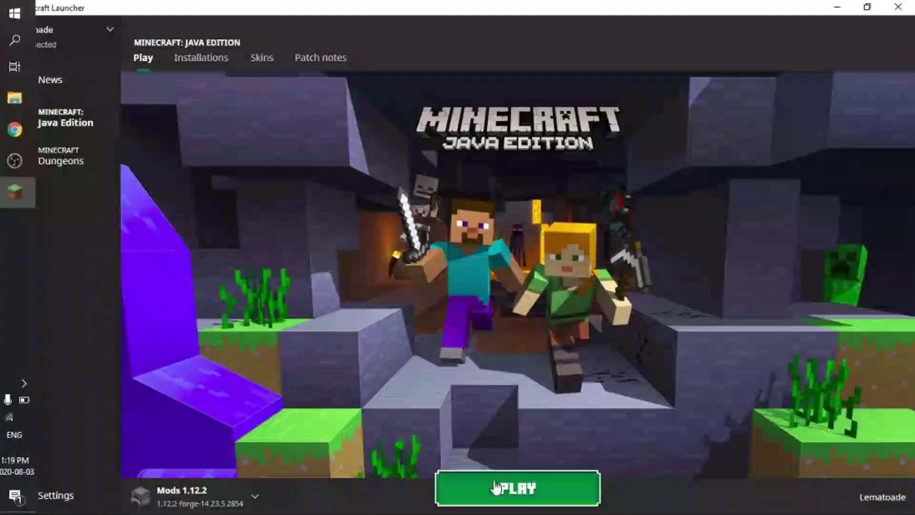
{"action": "left_click", "coordinate": [491, 493]}
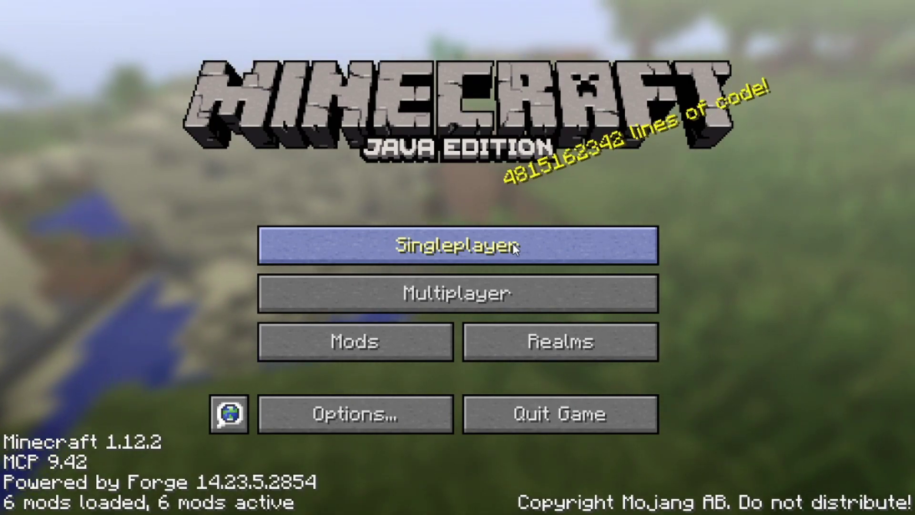
Check the loaded mods list for the details of MrCrayfish's Vehicle Mod and Obfuscate, and return to the title screen.
{"action": "left_click", "coordinate": [405, 346]}
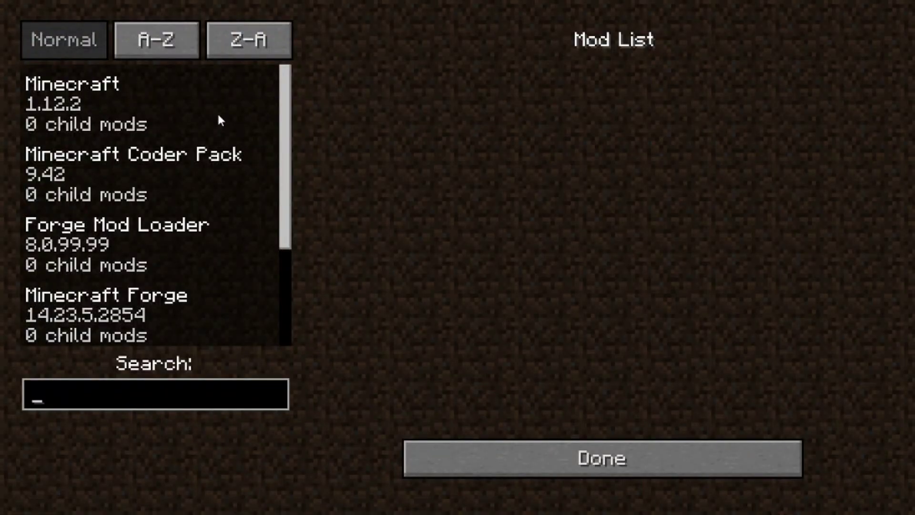
{"action": "left_click", "coordinate": [655, 444]}
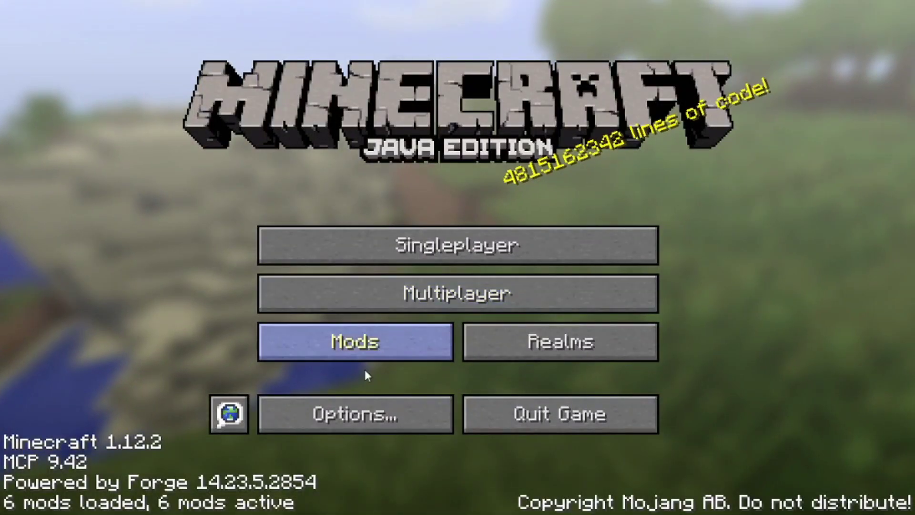
{"action": "left_click", "coordinate": [384, 335]}
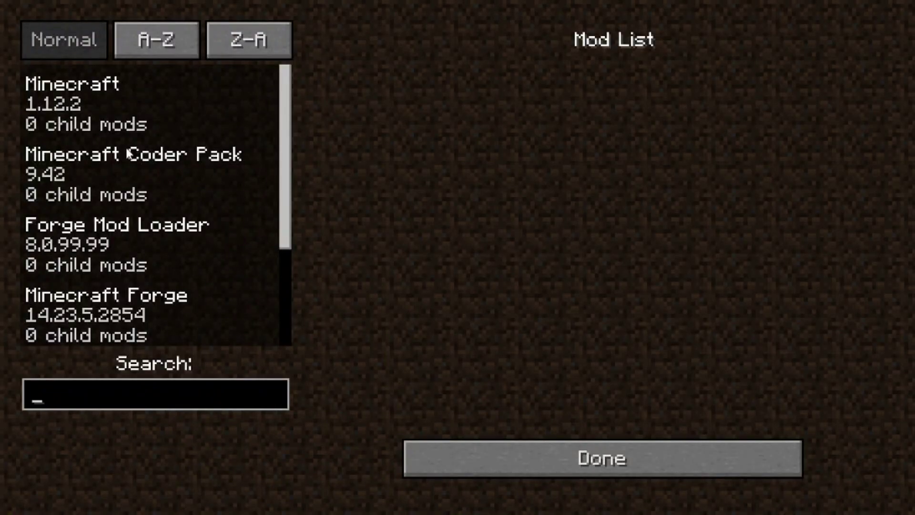
{"action": "scroll", "coordinate": [148, 219], "scroll_direction": "down", "scroll_amount": 1}
{"action": "scroll", "coordinate": [169, 241], "scroll_direction": "down", "scroll_amount": 1}
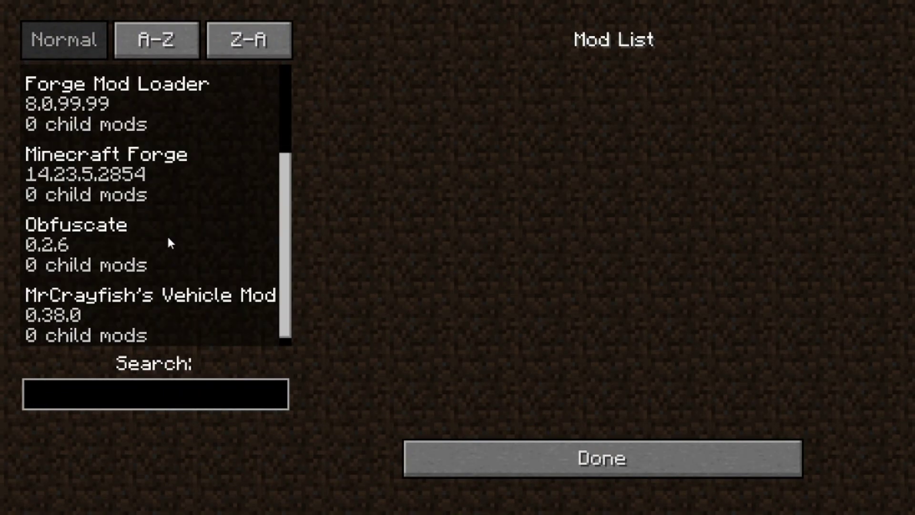
{"action": "left_click", "coordinate": [184, 303]}
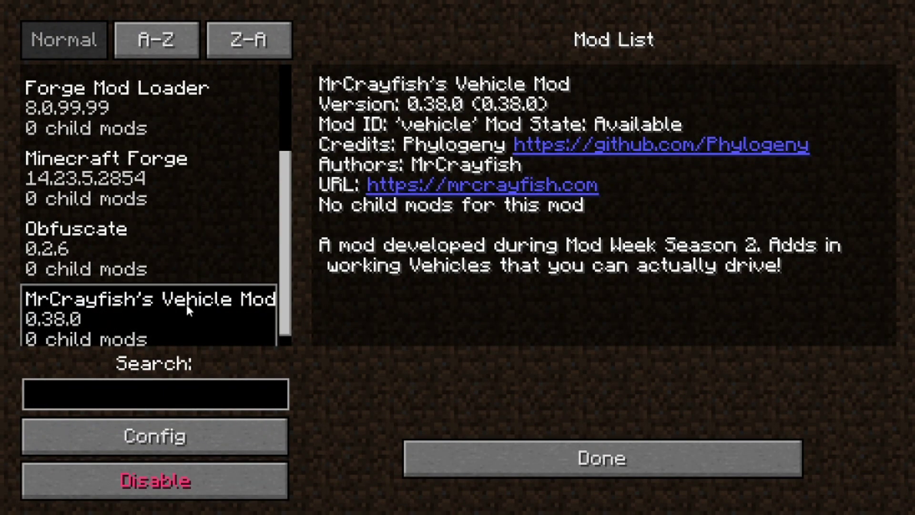
{"action": "left_click", "coordinate": [215, 244]}
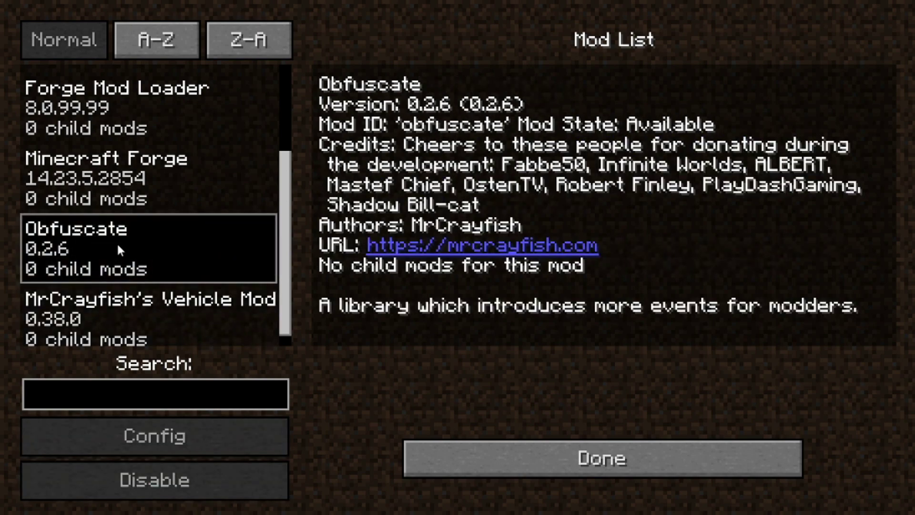
{"action": "left_click", "coordinate": [604, 465]}
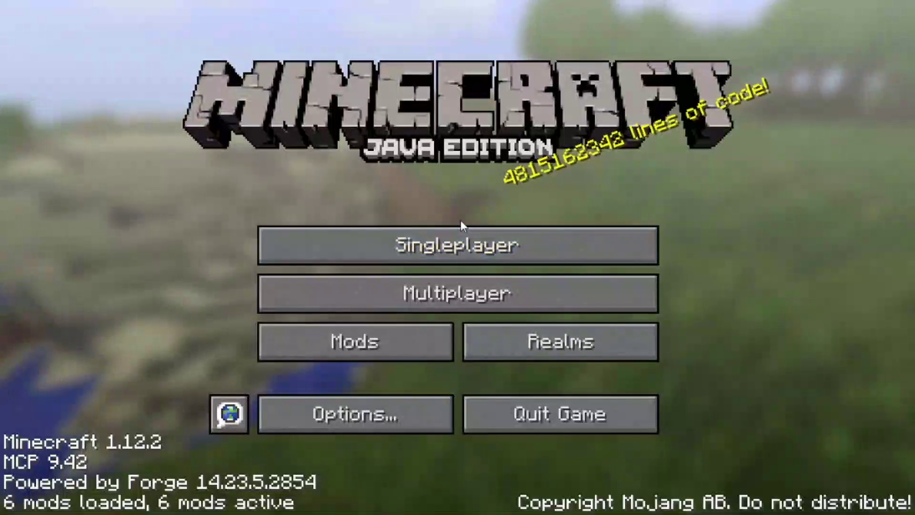
Start setting up a new singleplayer world and replace its default name with blah.
{"action": "left_click", "coordinate": [528, 229]}
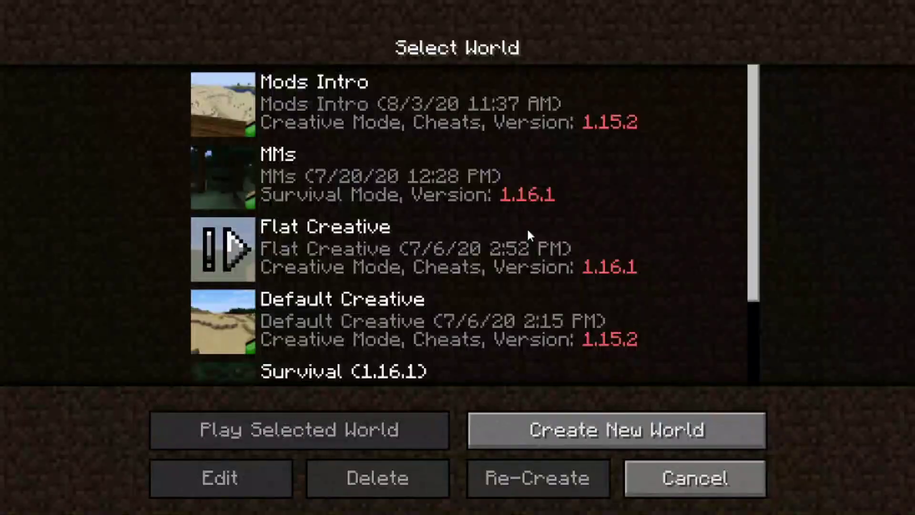
{"action": "scroll", "coordinate": [594, 210], "scroll_direction": "down", "scroll_amount": 3}
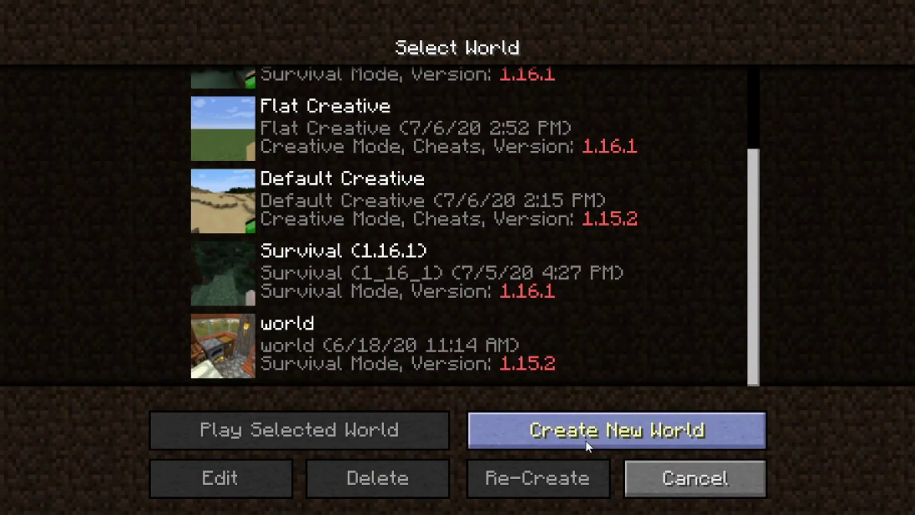
{"action": "left_click", "coordinate": [586, 439]}
{"action": "key", "text": "BackSpace"}
{"action": "key", "text": "BackSpace"}
{"action": "key", "text": "BackSpace"}
{"action": "key", "text": "BackSpace"}
{"action": "key", "text": "BackSpace"}
{"action": "key", "text": "BackSpace"}
{"action": "key", "text": "BackSpace"}
{"action": "key", "text": "BackSpace"}
{"action": "key", "text": "BackSpace"}
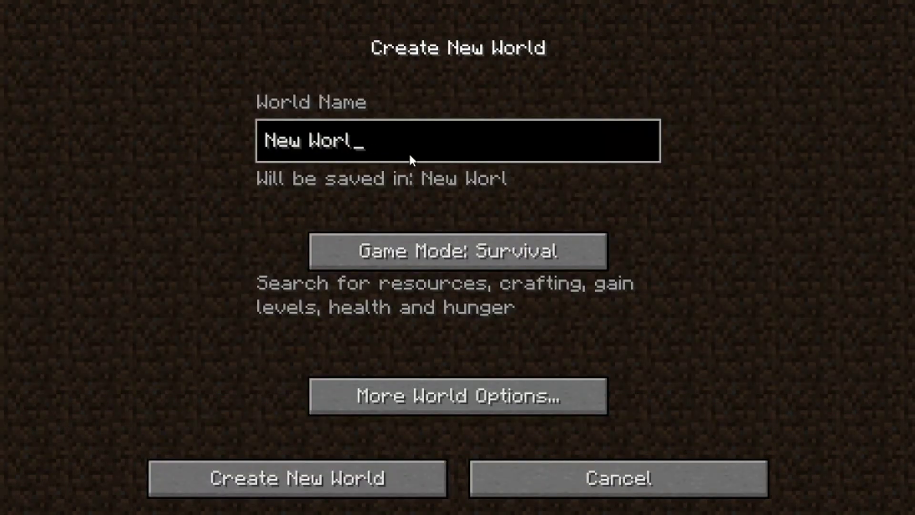
{"action": "type", "text": "blahj"}
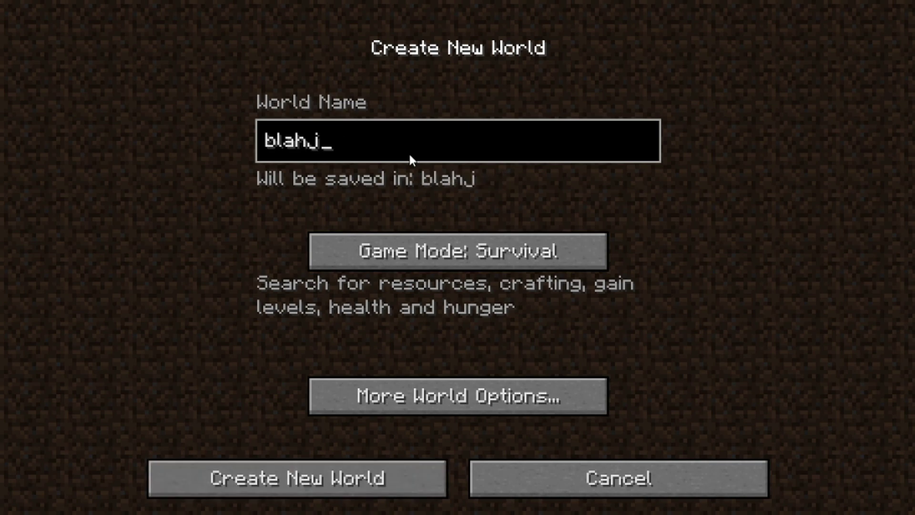
{"action": "key", "text": "BackSpace"}
Set the new world's game mode to Creative and create the world.
{"action": "left_click", "coordinate": [460, 252]}
{"action": "left_click", "coordinate": [459, 252]}
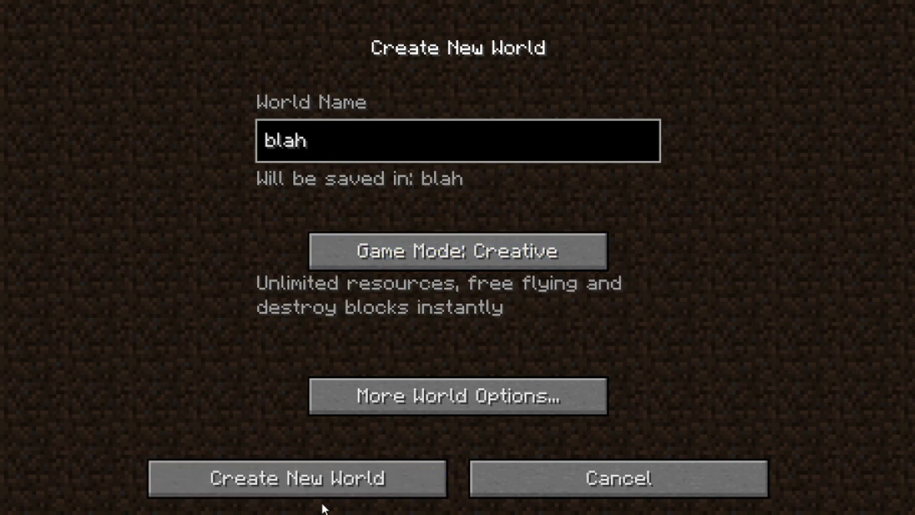
{"action": "left_click", "coordinate": [340, 474]}
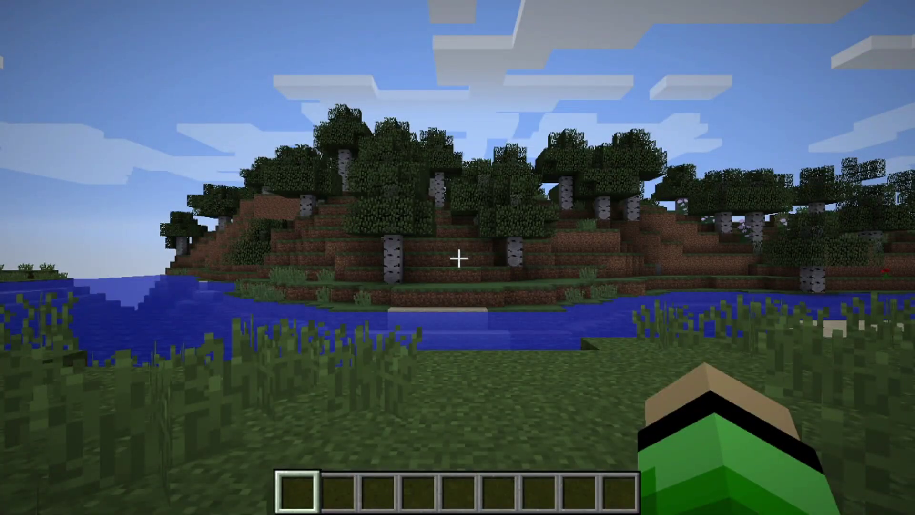
Take a Cray Industries vehicle crate from the creative inventory and place it on the grass to get the vehicle.
{"action": "key", "text": "e"}
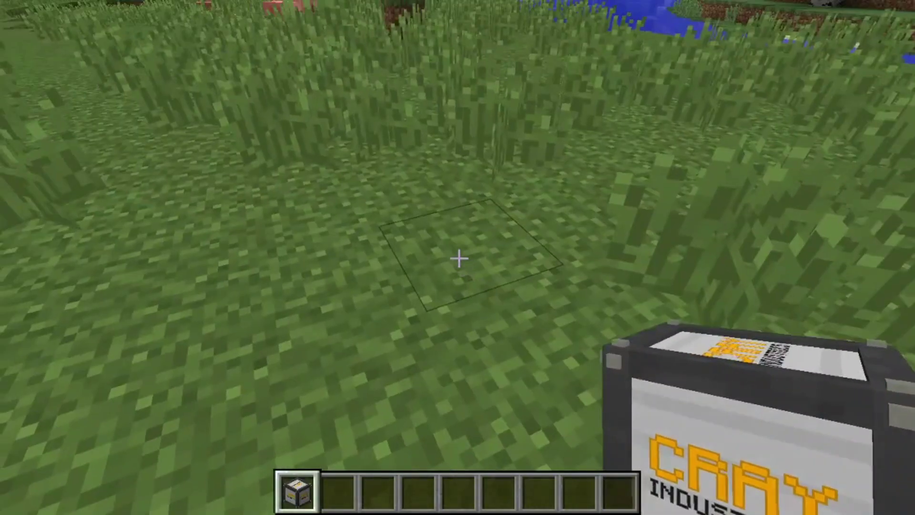
{"action": "right_click", "coordinate": [459, 259]}
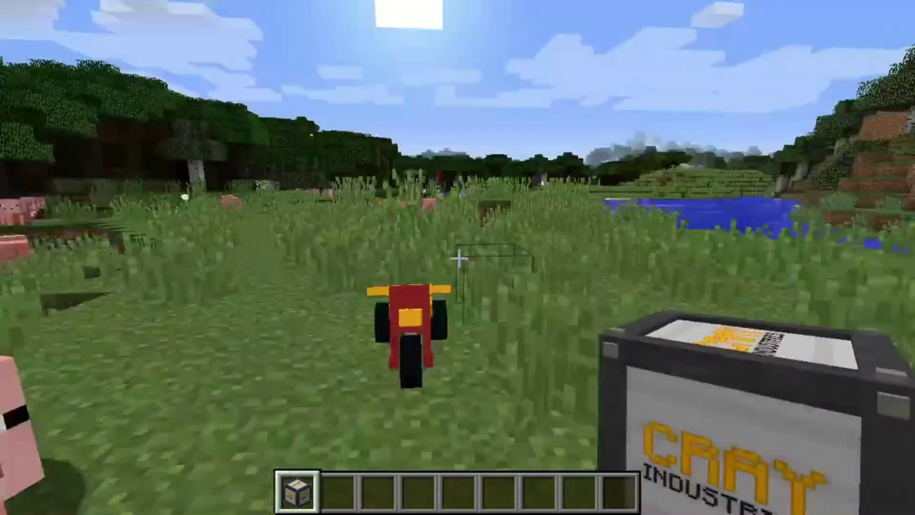
Switch to an empty hotbar slot, walk up to the red and yellow three-wheeled vehicle and mount it.
{"action": "scroll", "coordinate": [459, 259], "scroll_direction": "down", "scroll_amount": 1}
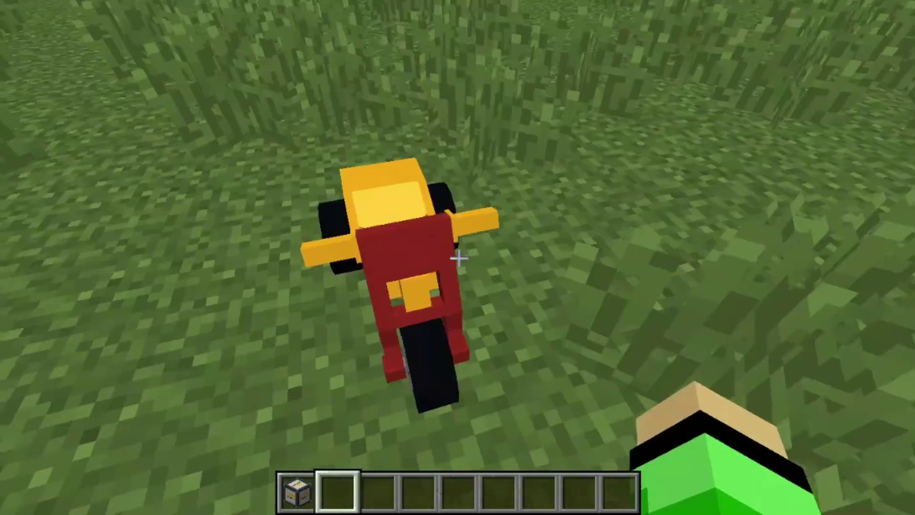
{"action": "key", "text": "d"}
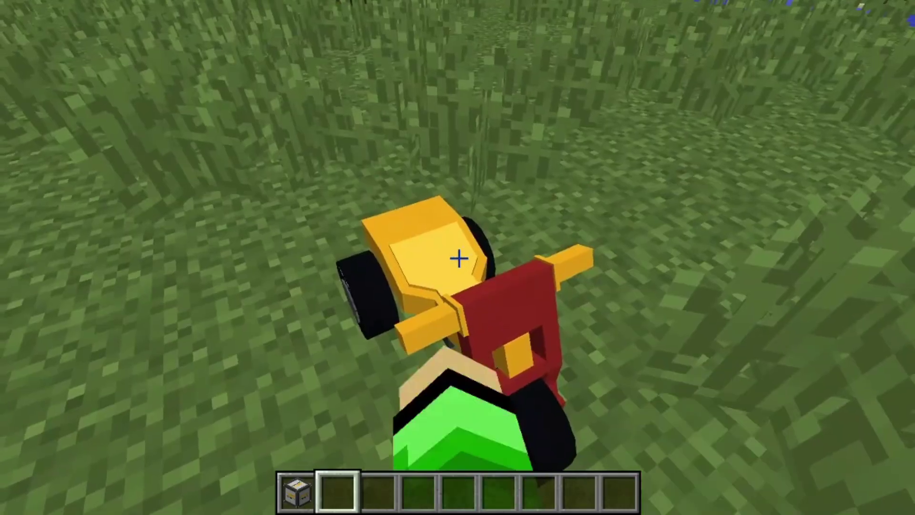
{"action": "right_click", "coordinate": [459, 259]}
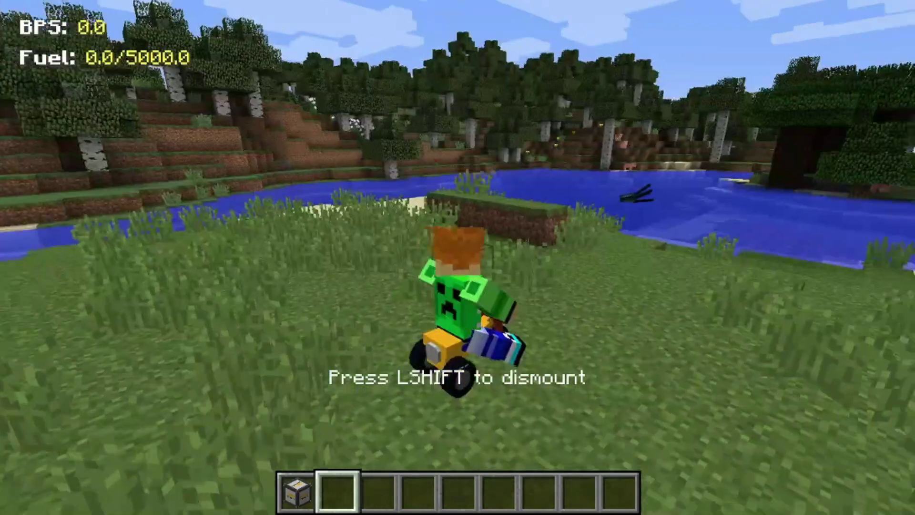
Drive the three-wheeled vehicle across the grass along the water's edge and switch the camera to face the rider.
{"action": "key", "text": "w"}
{"action": "key", "text": "a"}
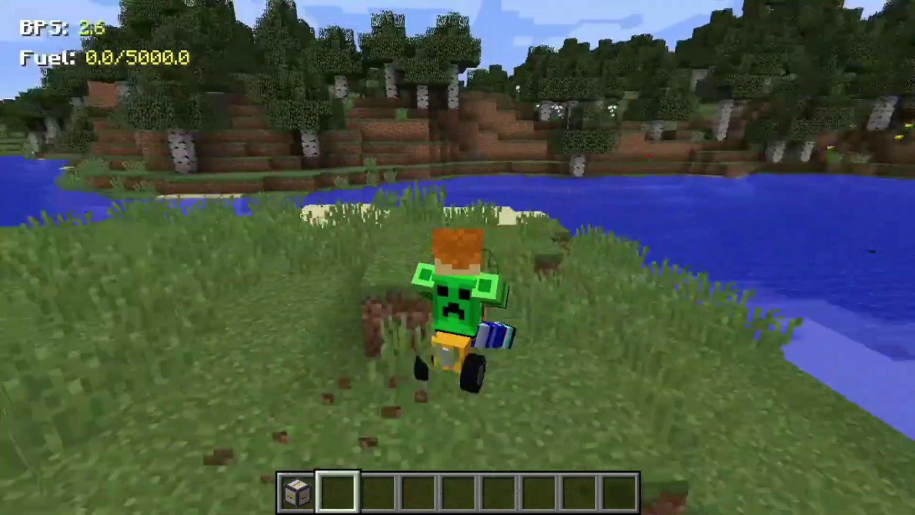
{"action": "key", "text": "a"}
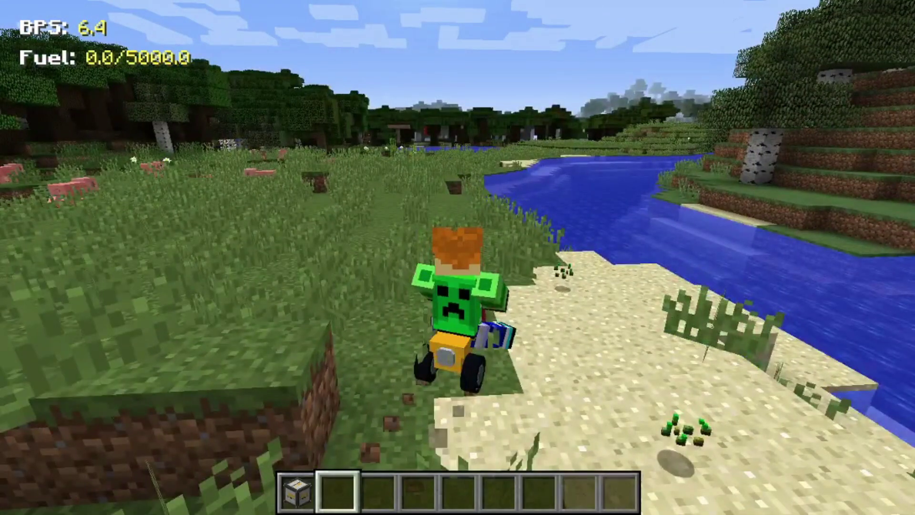
{"action": "key", "text": "a"}
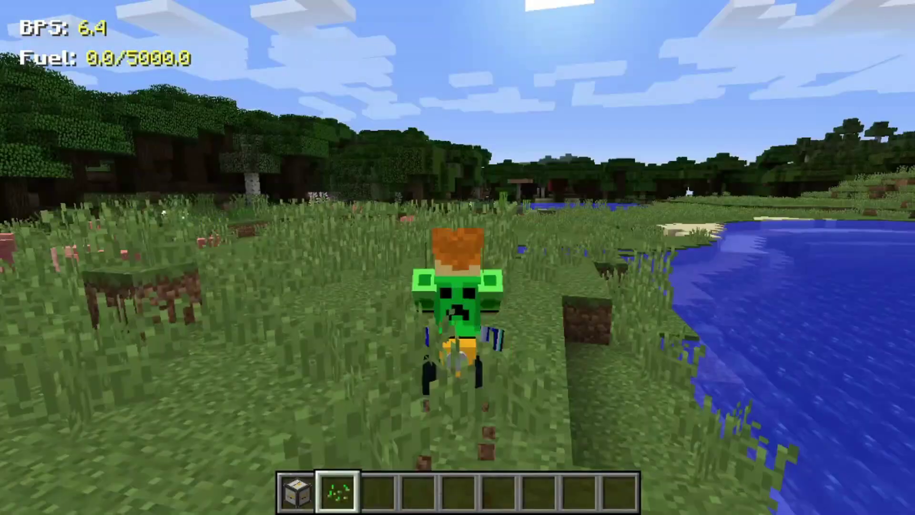
{"action": "key", "text": "d"}
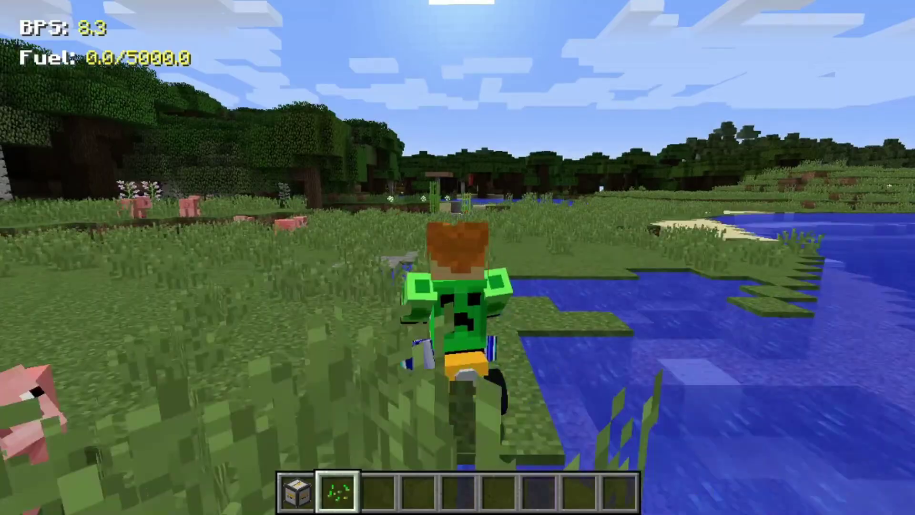
{"action": "key", "text": "F5"}
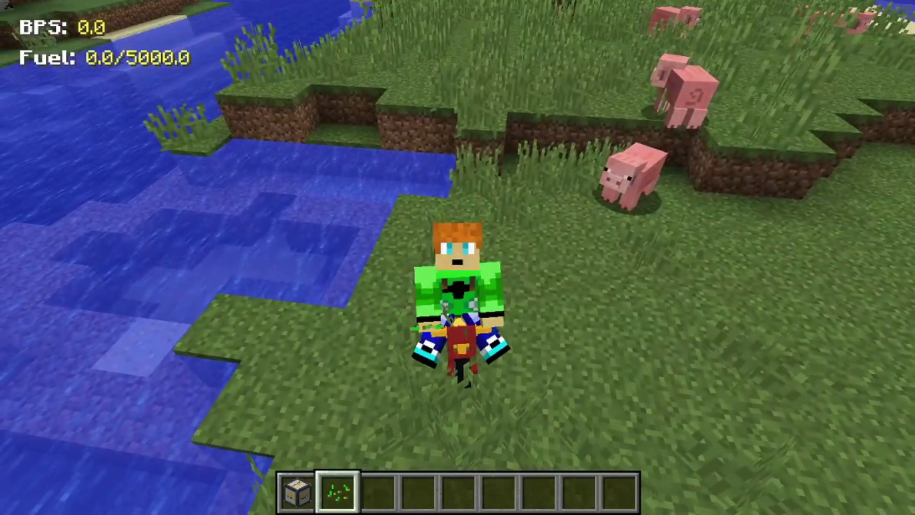